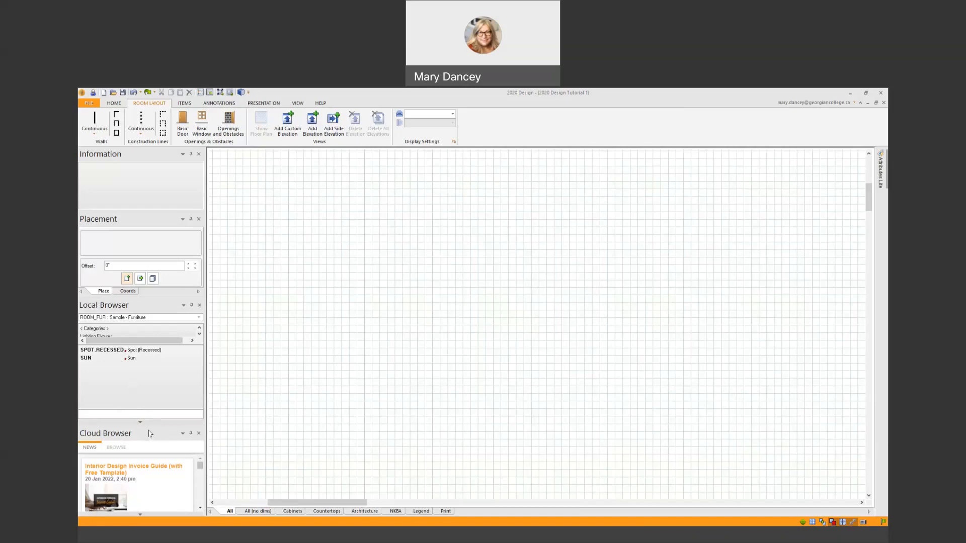
- Dock the Cloud Browser into the same pane as the Local Browser and bring the Local Browser to the front
left_click_drag(145, 433, 202, 453)
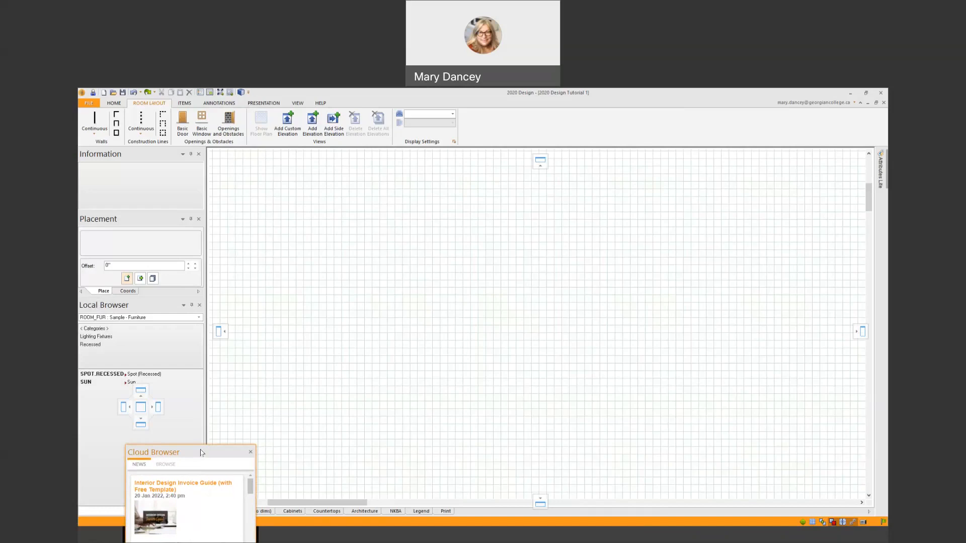
left_click_drag(202, 452, 362, 365)
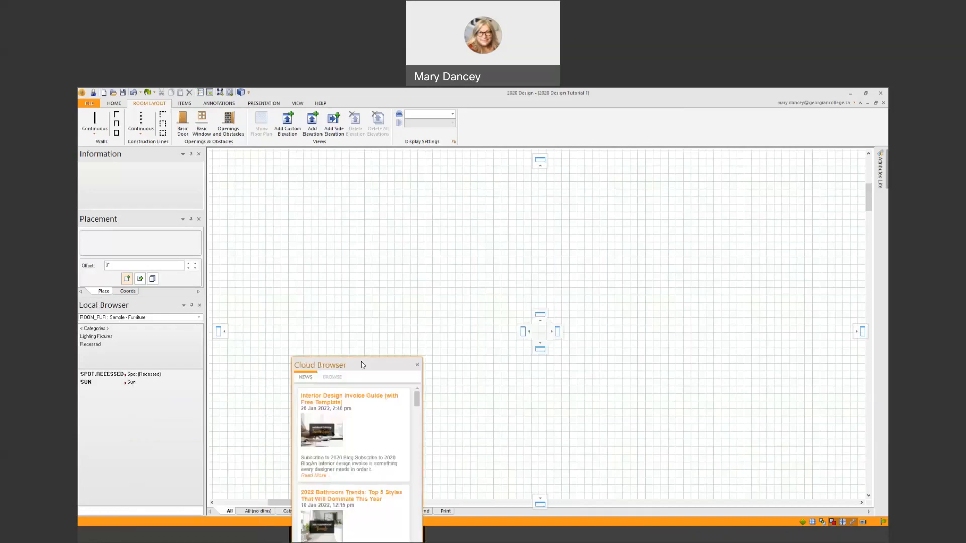
left_click_drag(362, 365, 140, 408)
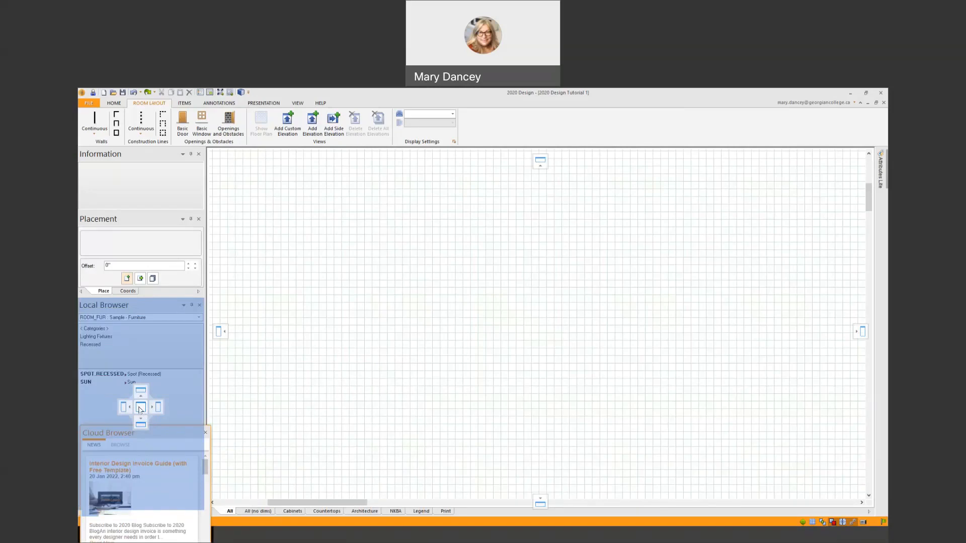
left_click_drag(140, 410, 140, 409)
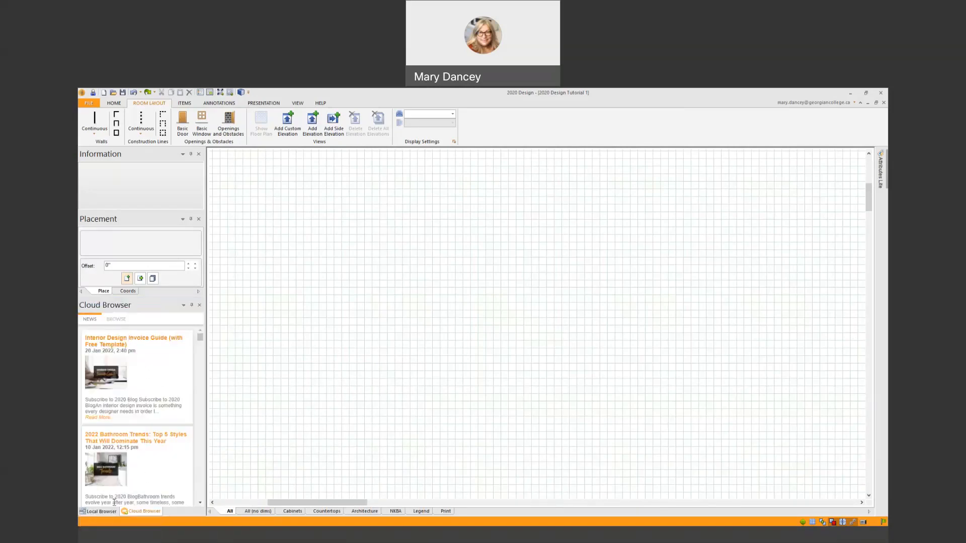
left_click(93, 512)
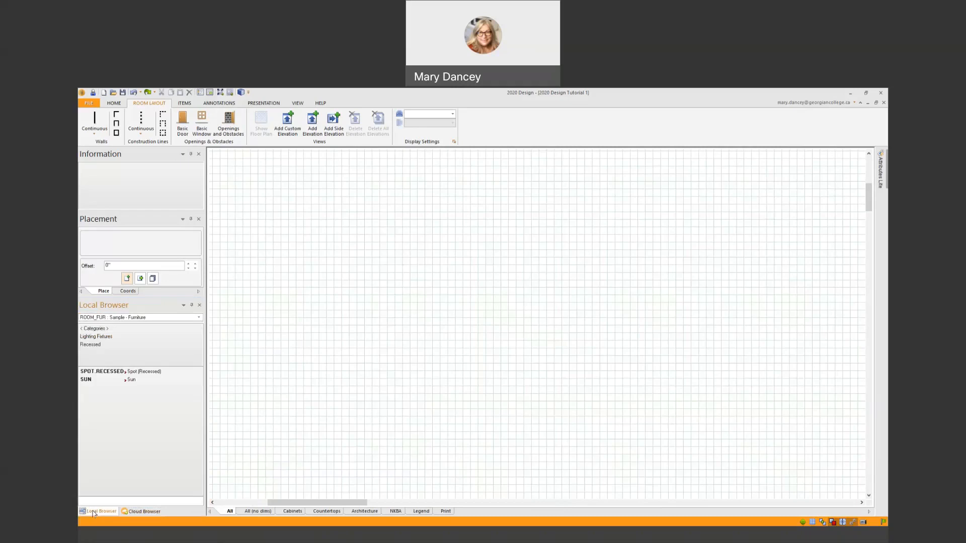
left_click(140, 512)
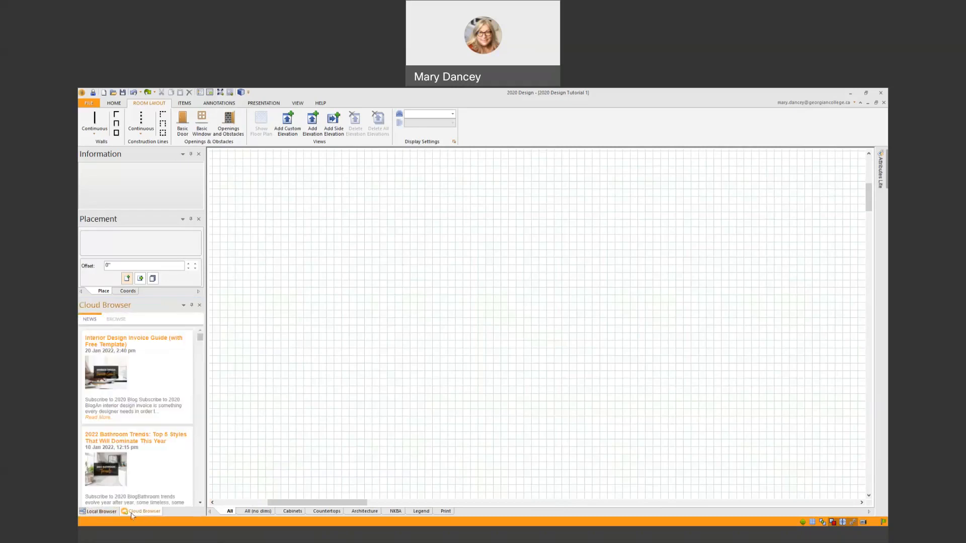
left_click(103, 512)
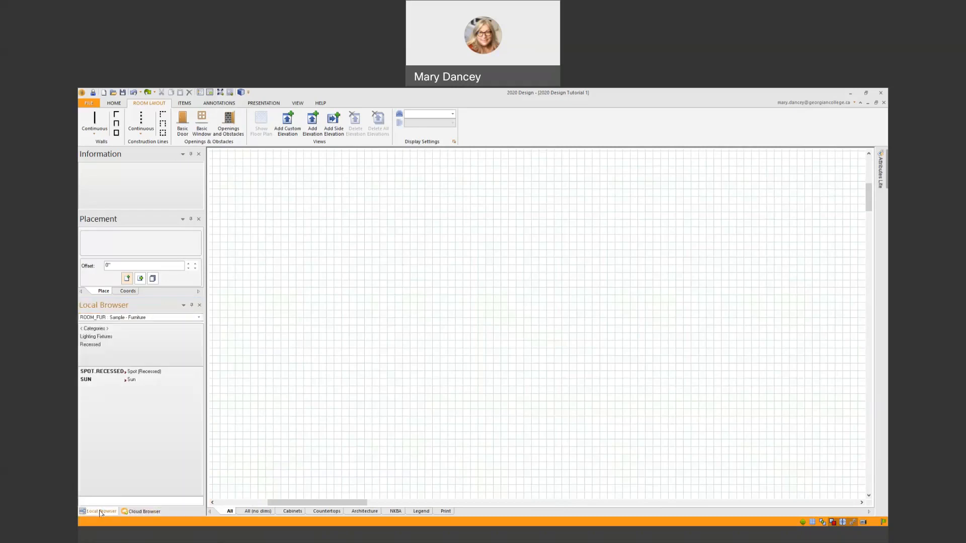
left_click(140, 512)
left_click(108, 512)
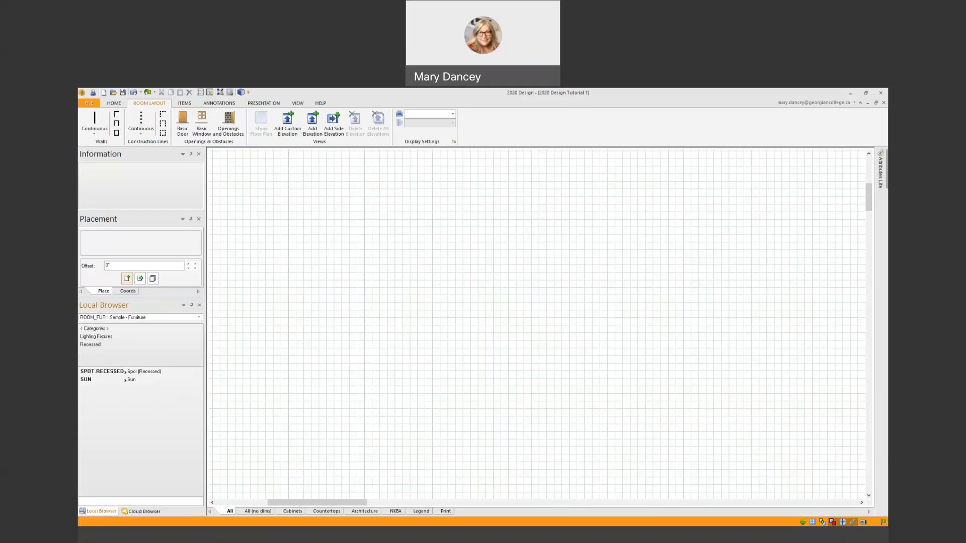
- Start a continuous wall with a 135.5" horizontal upper section and a 94.5" vertical section down from its right end
left_click(95, 121)
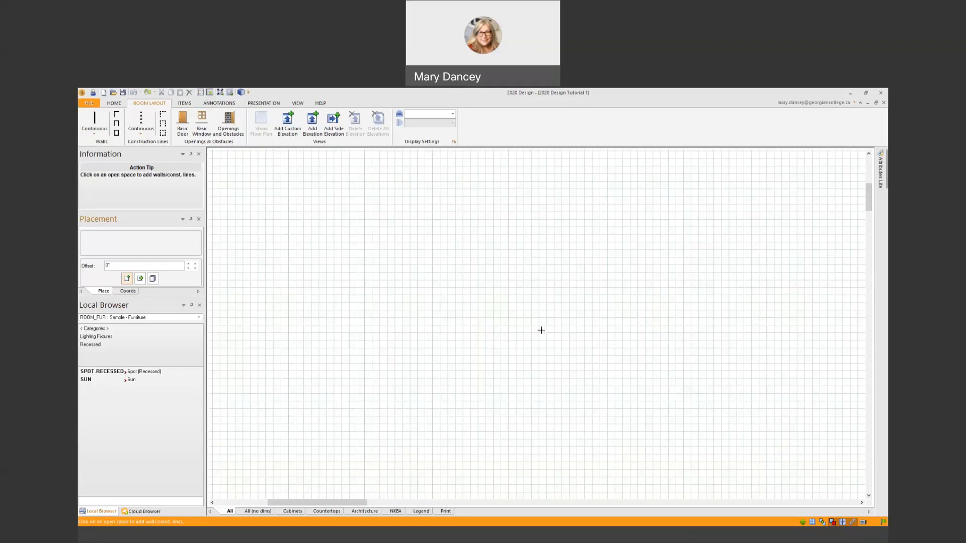
left_click(414, 228)
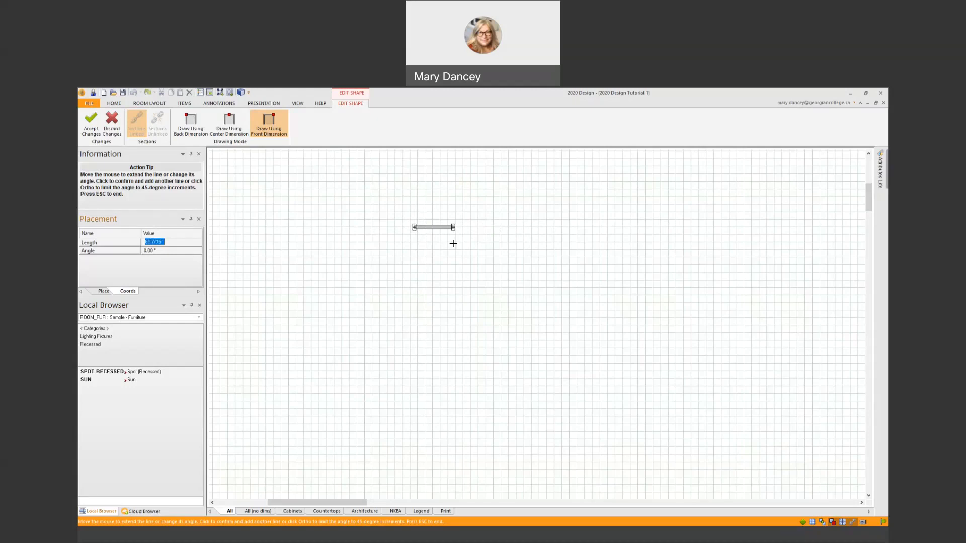
type("135.5")
key("Return")
left_click(502, 258)
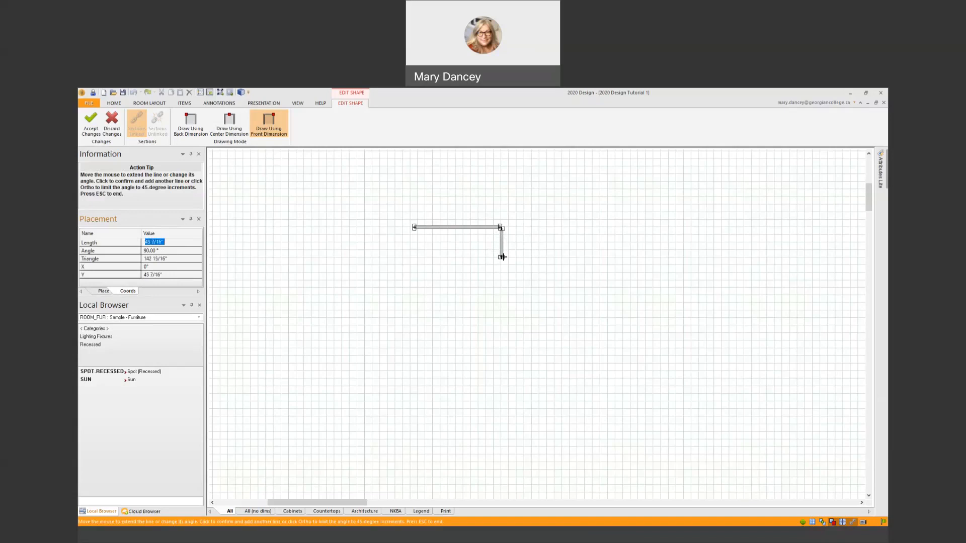
type("94.5")
key("Return")
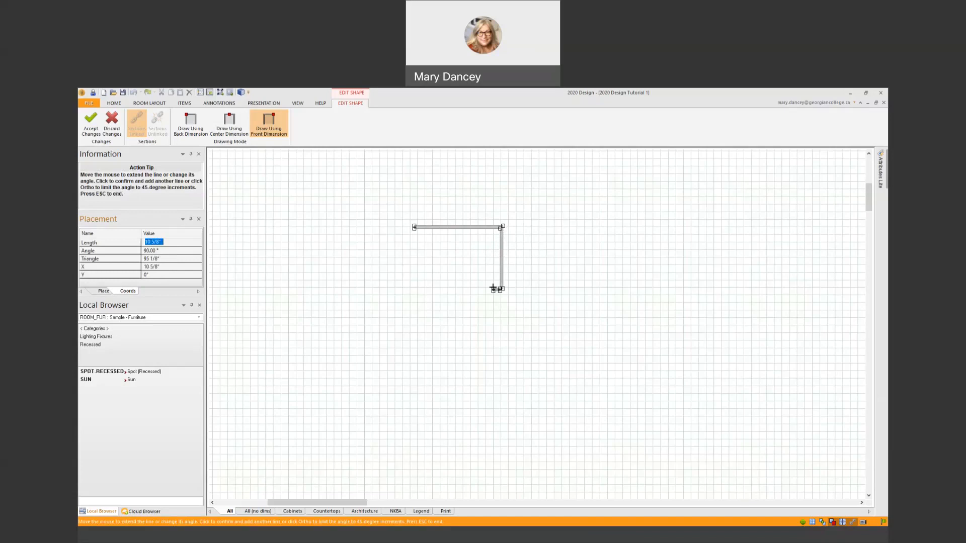
- Add a 7.25" jog inward to the left, followed by a 64.25" wall section running down
type("7.25")
key("Return")
type("64")
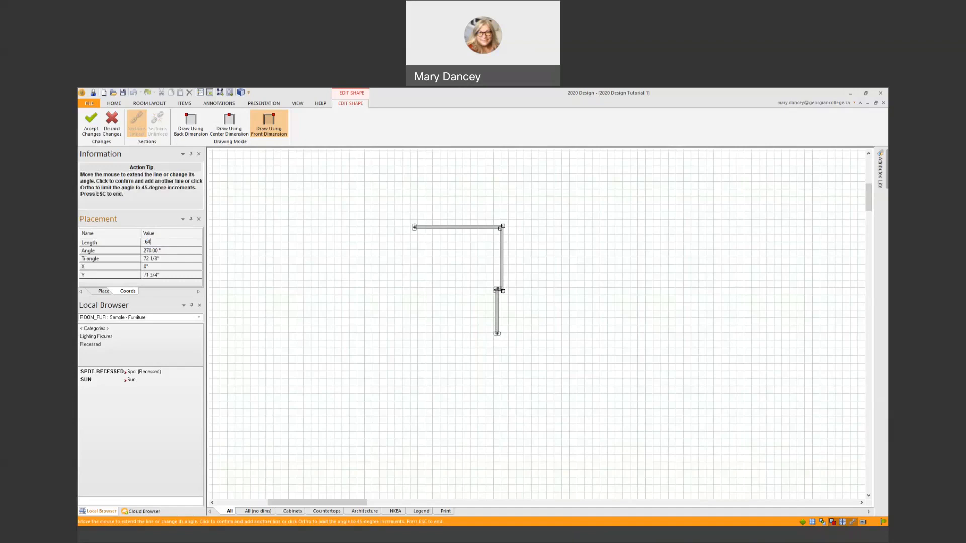
type(".2")
key("Return")
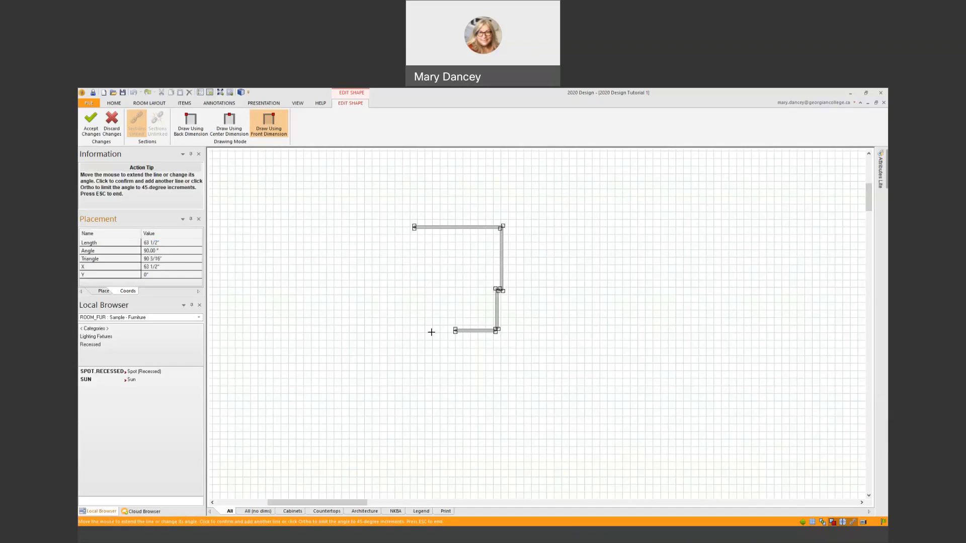
- Close the room with a 128.25" lower wall and a 158.75" left wall, and finish the wall drawing
type("128.25")
key("Return")
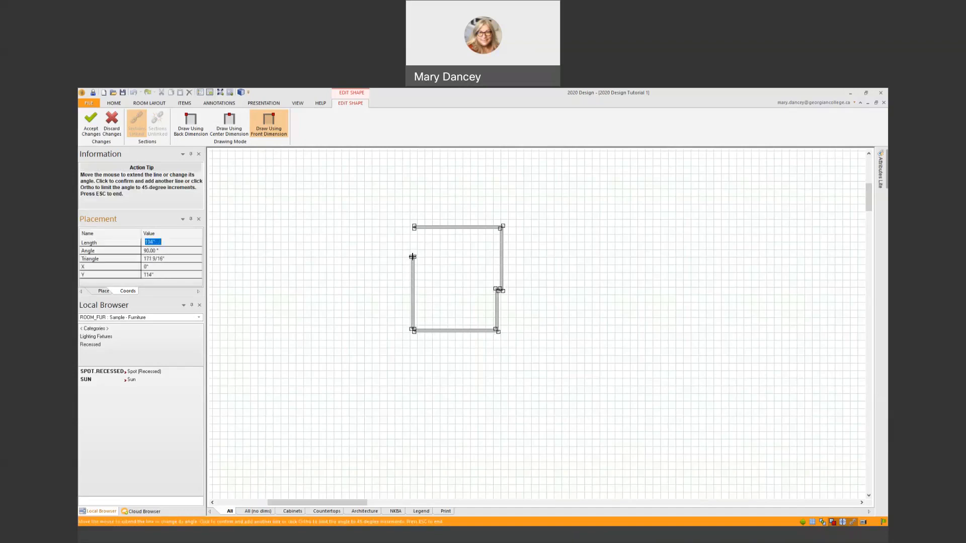
type("158.7")
key("Return")
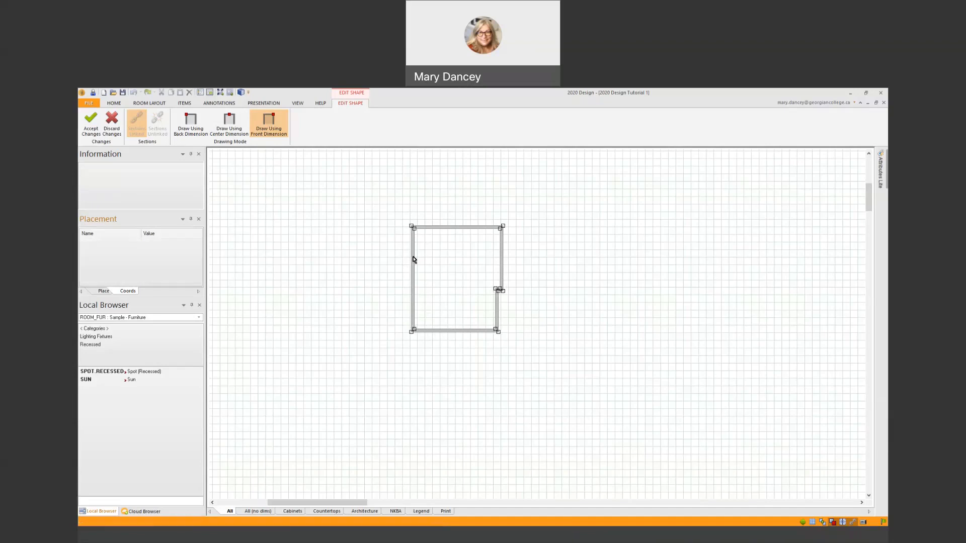
key("Escape")
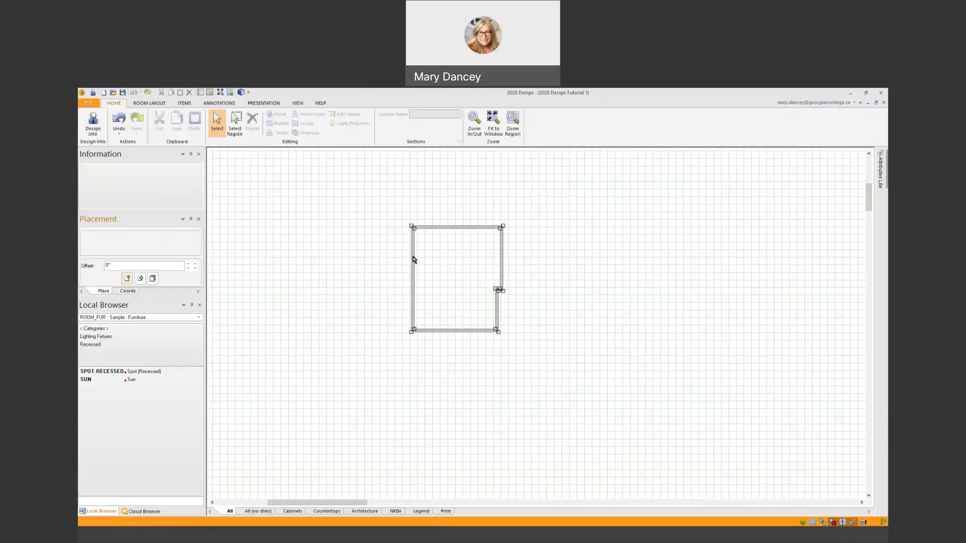
- Examine the closed room plan and its dimensions, and check the details of the upper wall
scroll(471, 276, "up", 3)
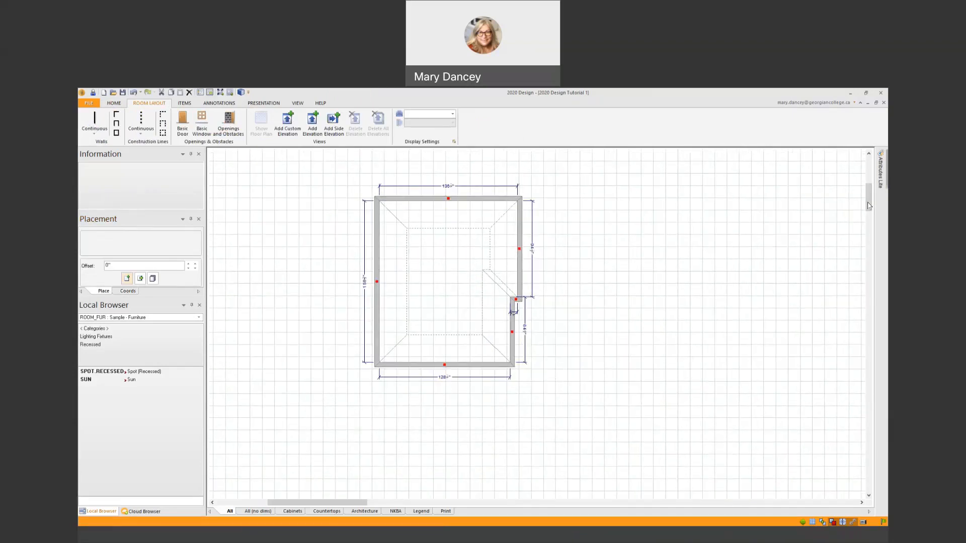
left_click_drag(869, 196, 869, 194)
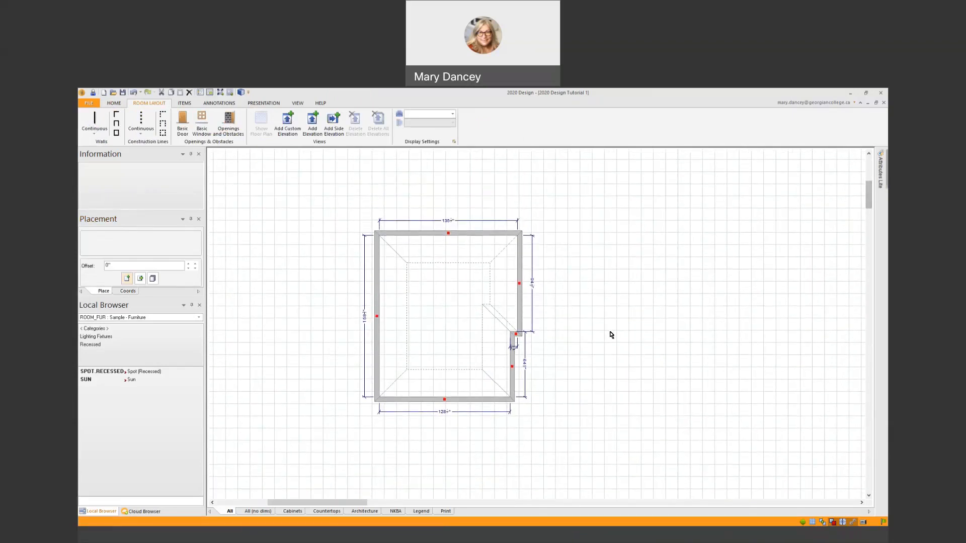
scroll(611, 334, "up", 1)
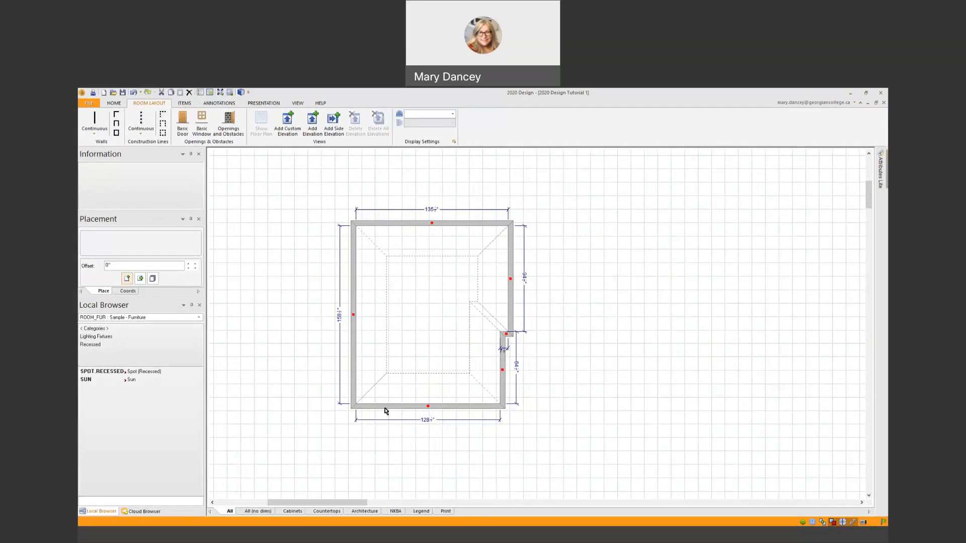
left_click(610, 316)
left_click(481, 223)
left_click(650, 262)
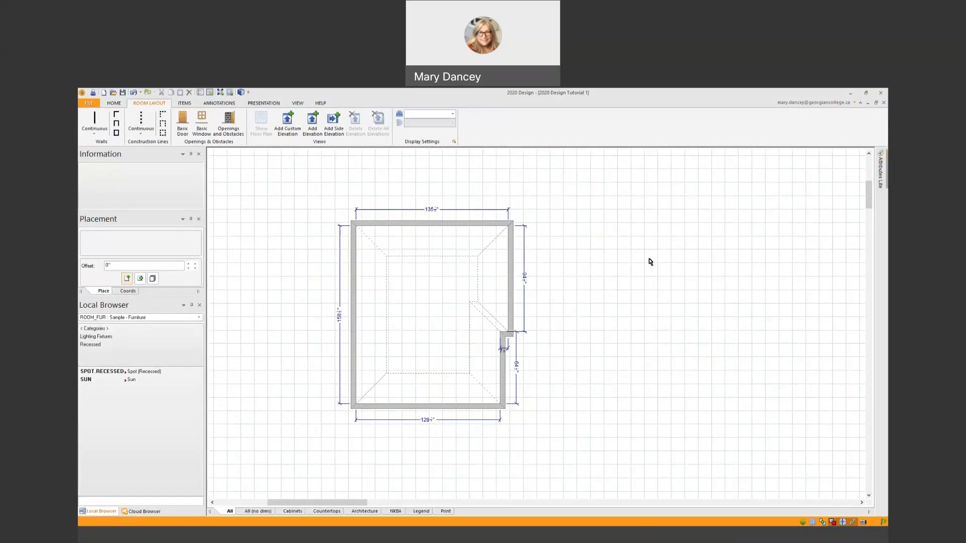
left_click(441, 225)
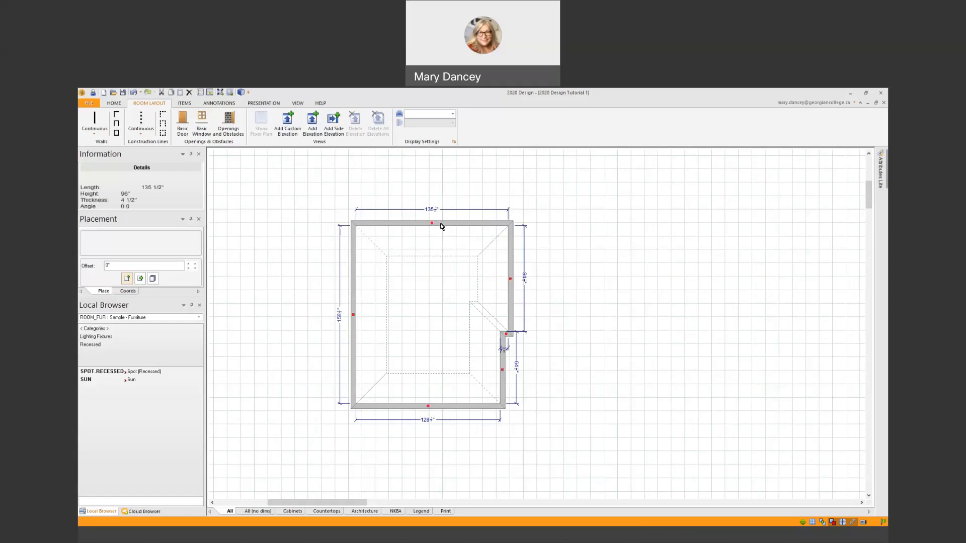
left_click(580, 242)
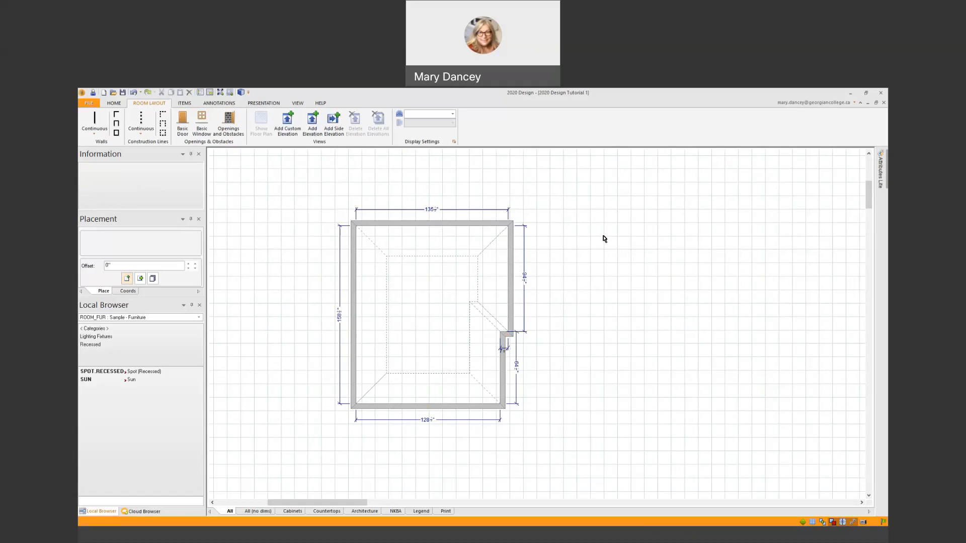
- Find the White Patio Door among the entry doors in the openings and obstacles of the ROOM : Sample - Generic catalog
left_click(231, 128)
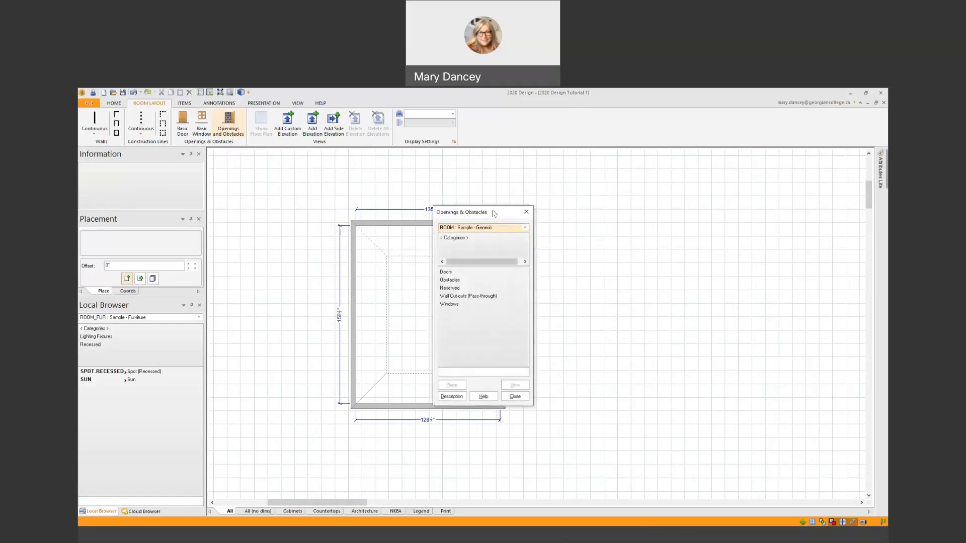
left_click_drag(505, 210, 675, 179)
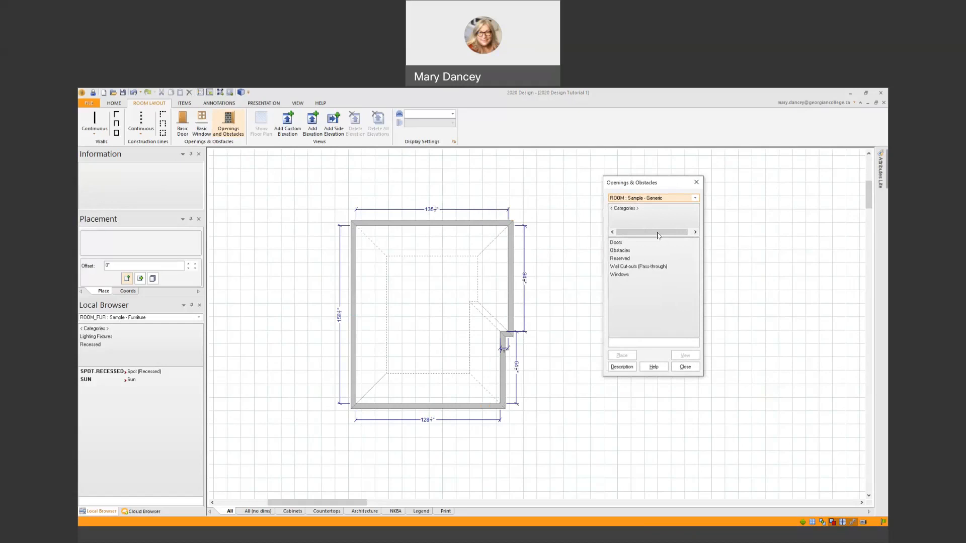
double_click(614, 243)
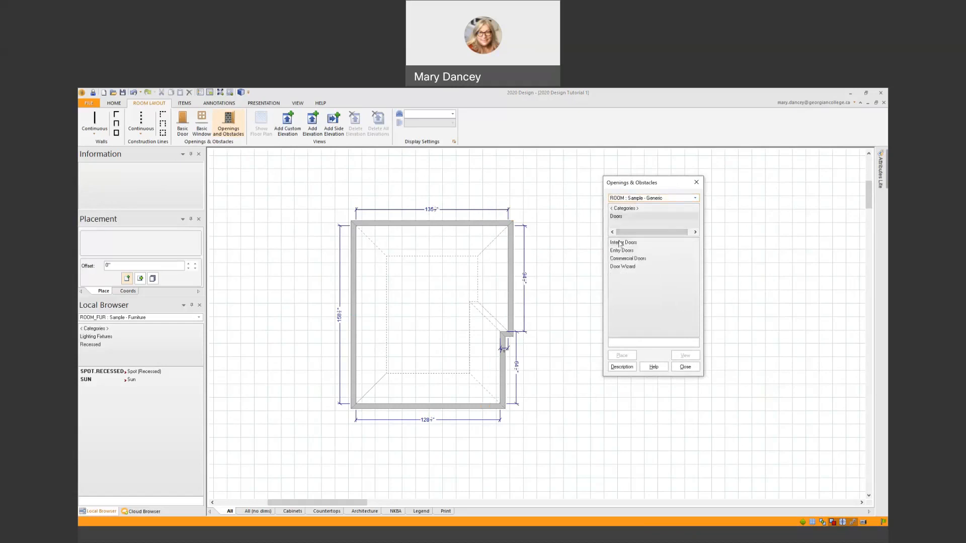
double_click(618, 251)
double_click(614, 243)
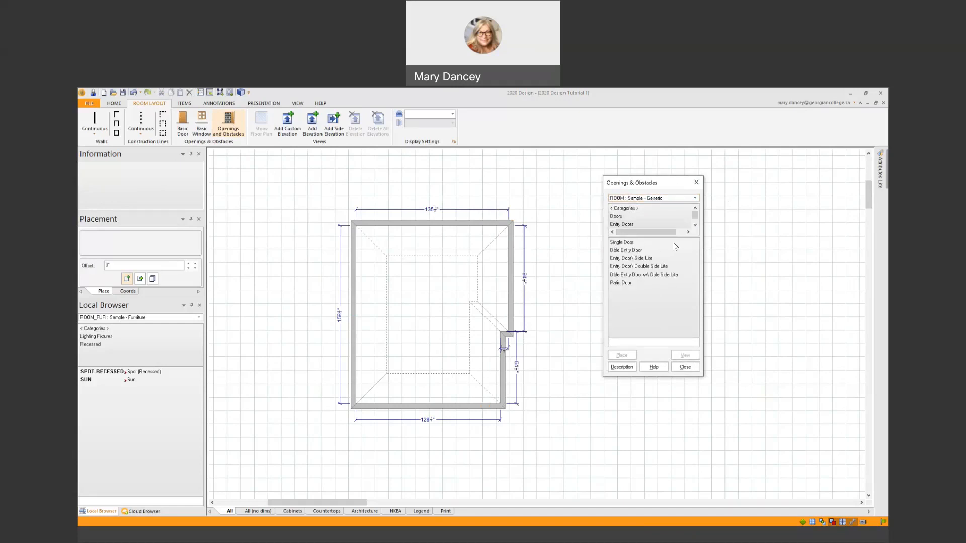
left_click(618, 283)
double_click(618, 284)
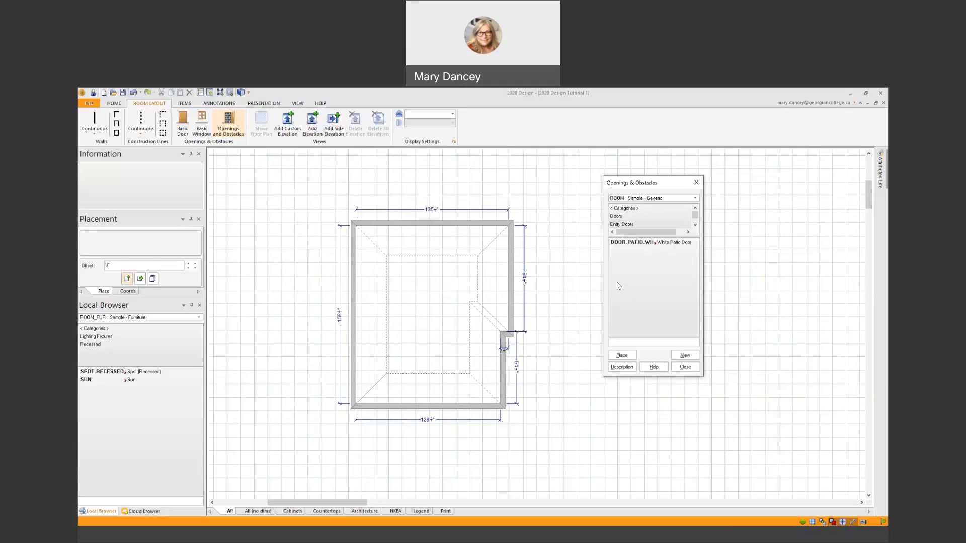
left_click(628, 245)
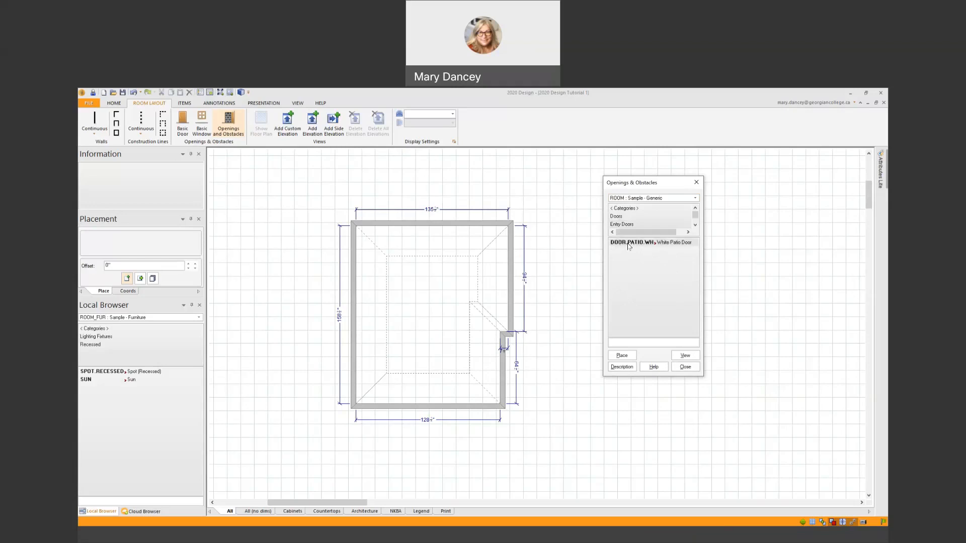
- Place the White Patio Door in the upper right-hand wall, about 34" from its upper end, with a width of 60"
left_click(623, 357)
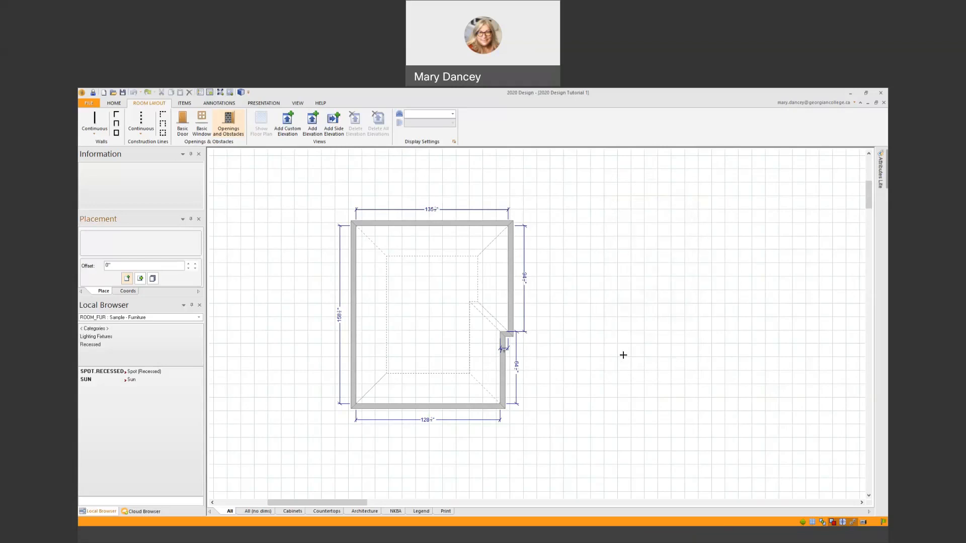
left_click(509, 290)
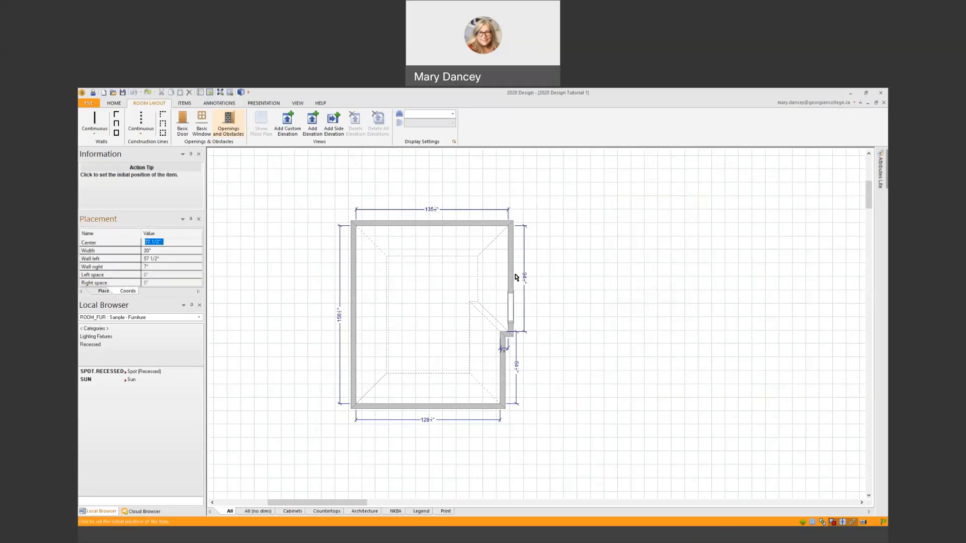
left_click(508, 300)
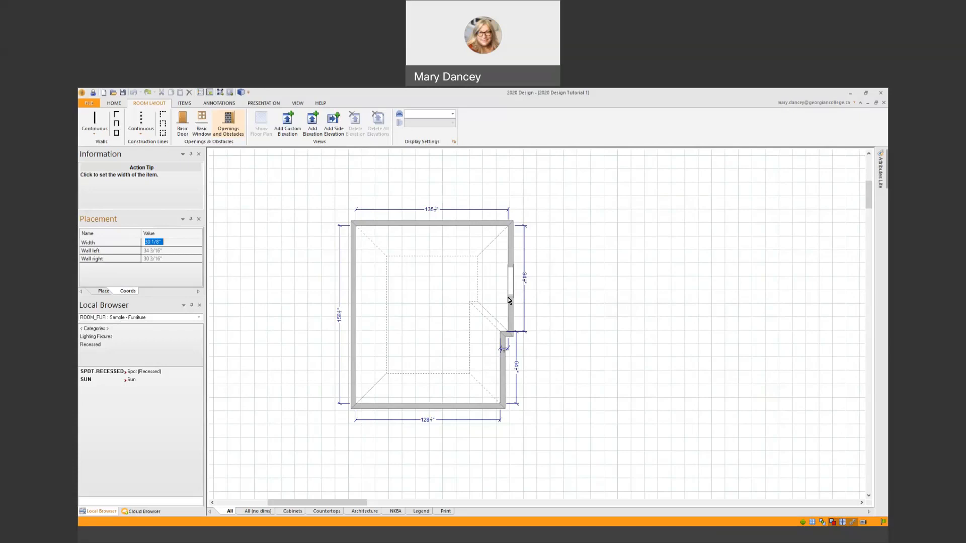
type("60")
key("Return")
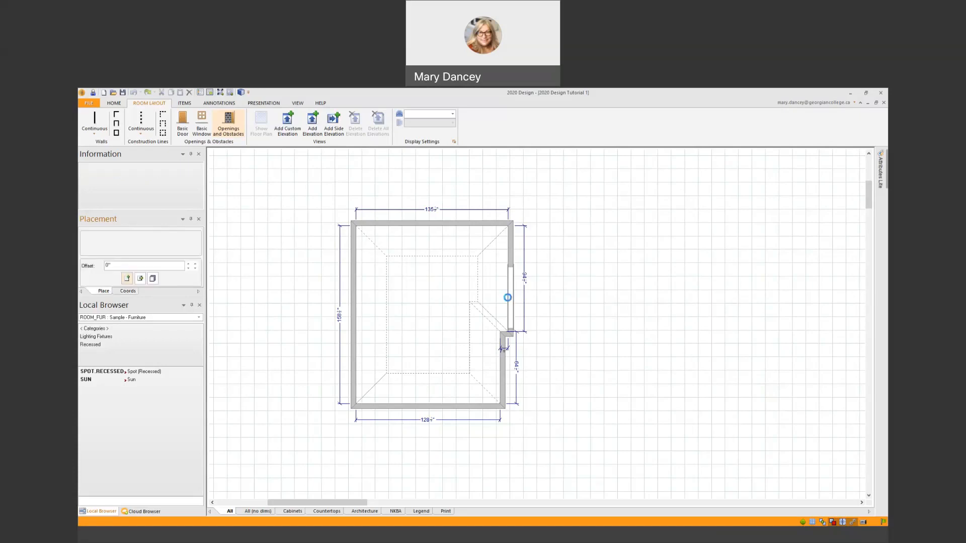
left_click(514, 397)
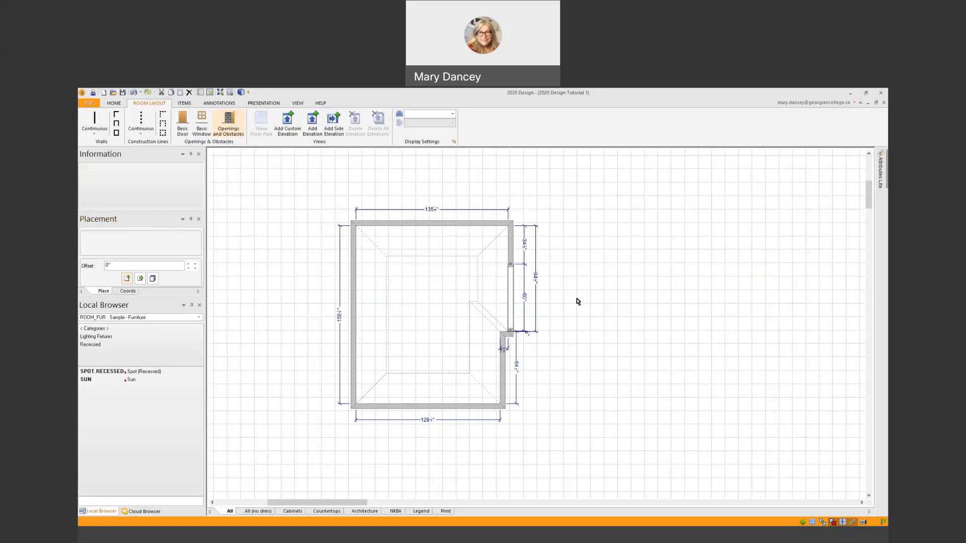
- Reposition the patio door along the upper right-hand wall so it sits 2" from the wall's lower end
left_click(510, 290)
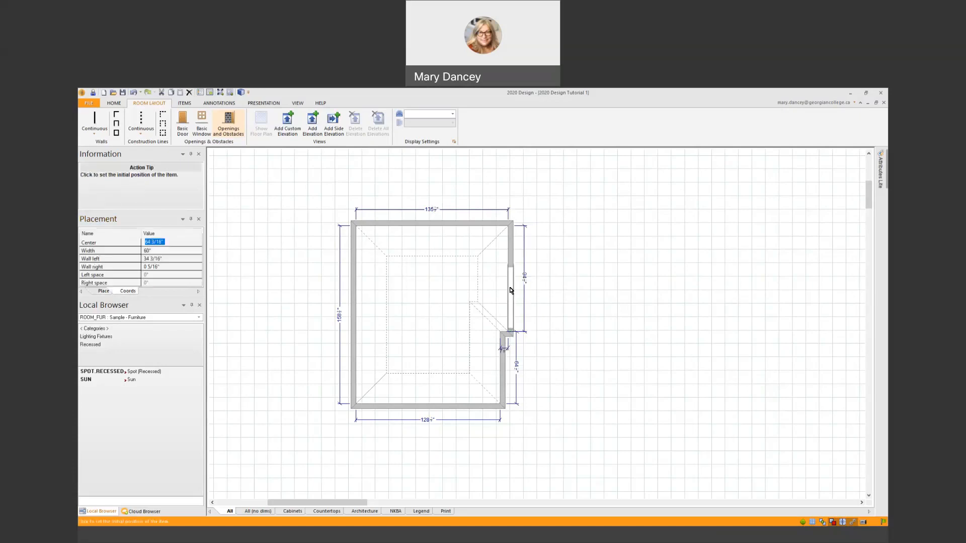
right_click(510, 290)
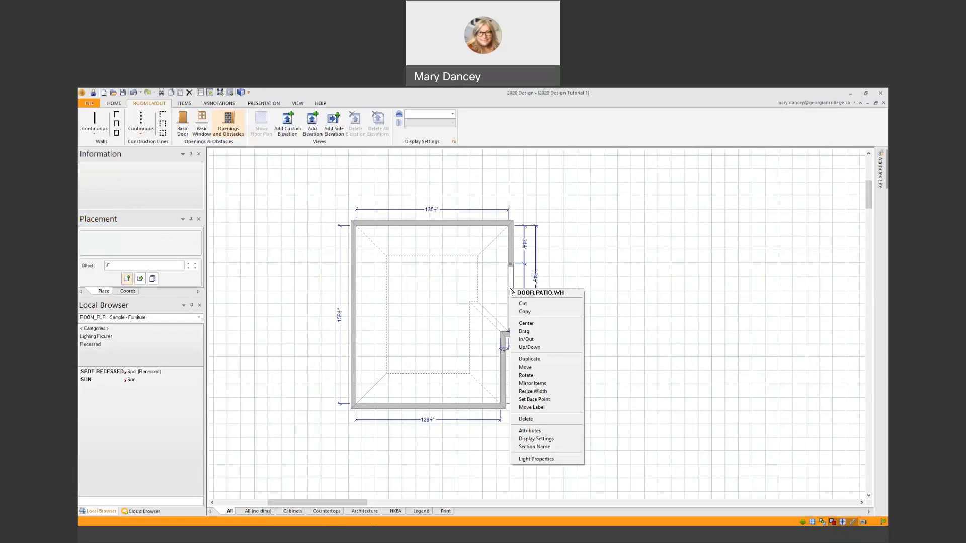
left_click(526, 333)
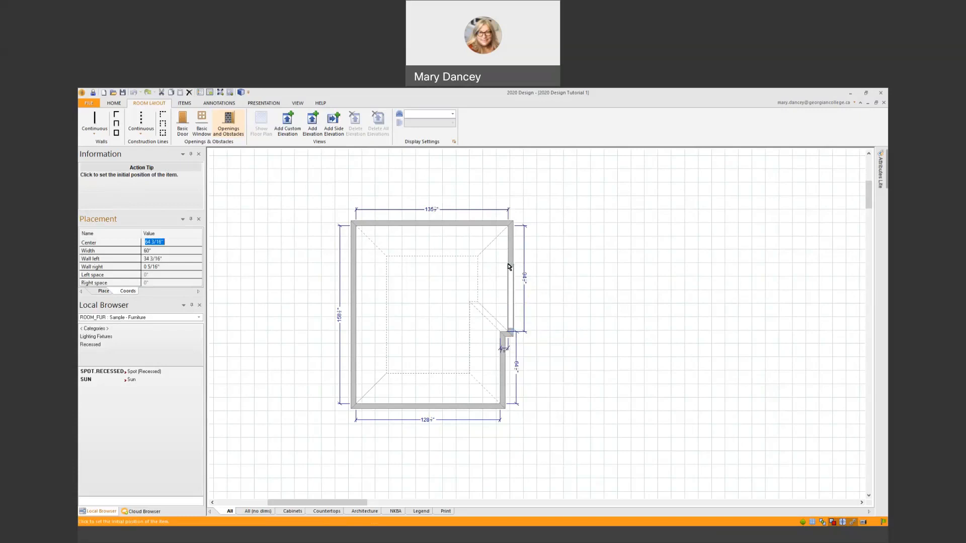
key("Tab")
key("Tab")
key("Tab")
type("2")
key("Return")
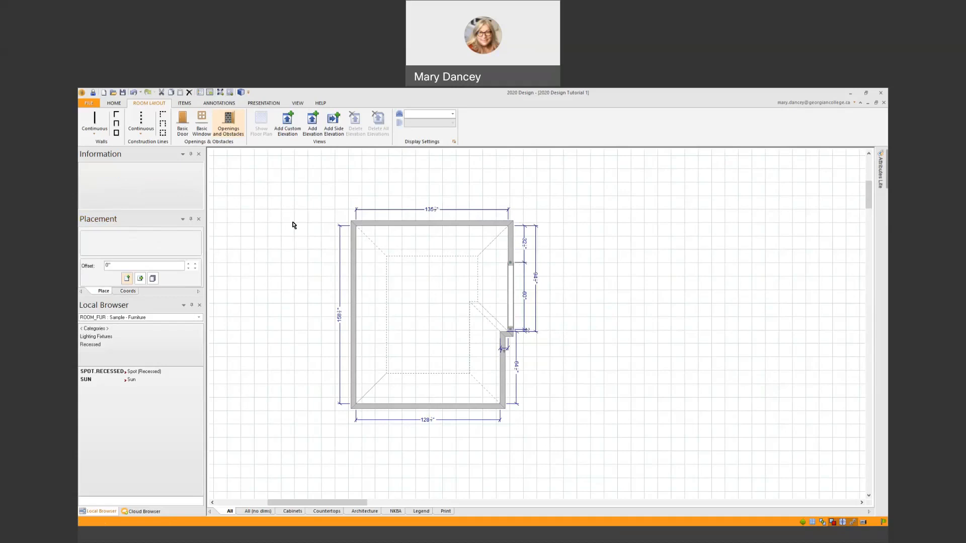
- Find the doorway without frame (DOORWAY-NF) among the interior doors of the ROOM : Sample - Generic catalog
left_click(230, 125)
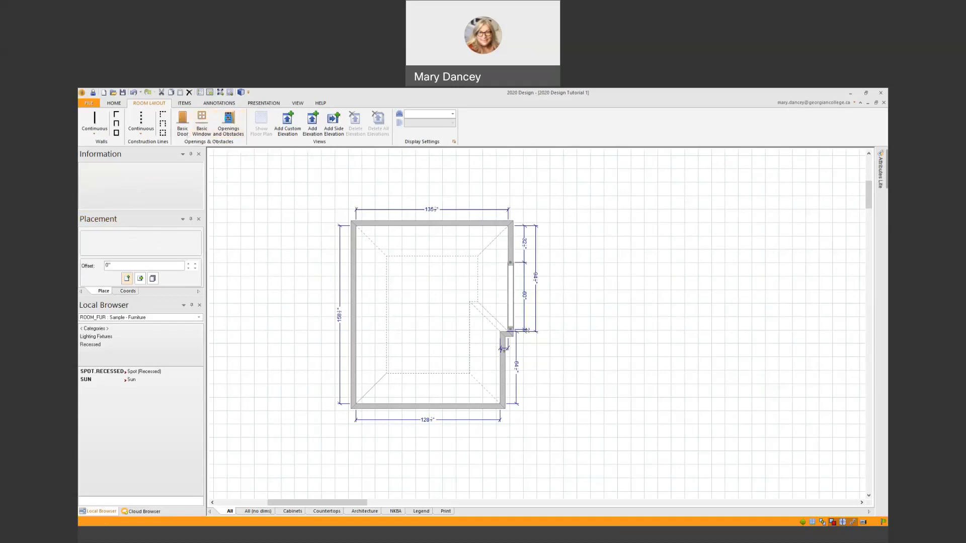
left_click_drag(496, 212, 653, 203)
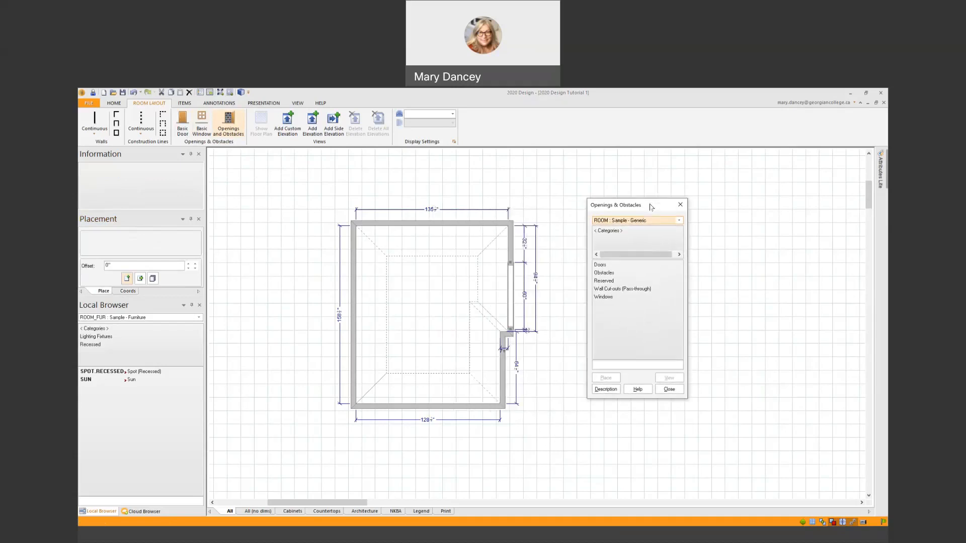
left_click(600, 266)
double_click(601, 266)
left_click(603, 266)
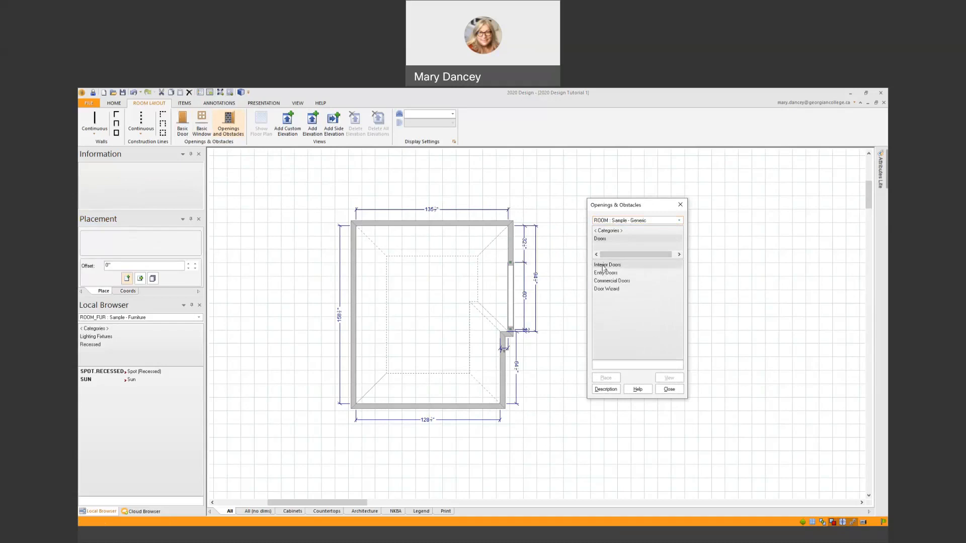
double_click(603, 267)
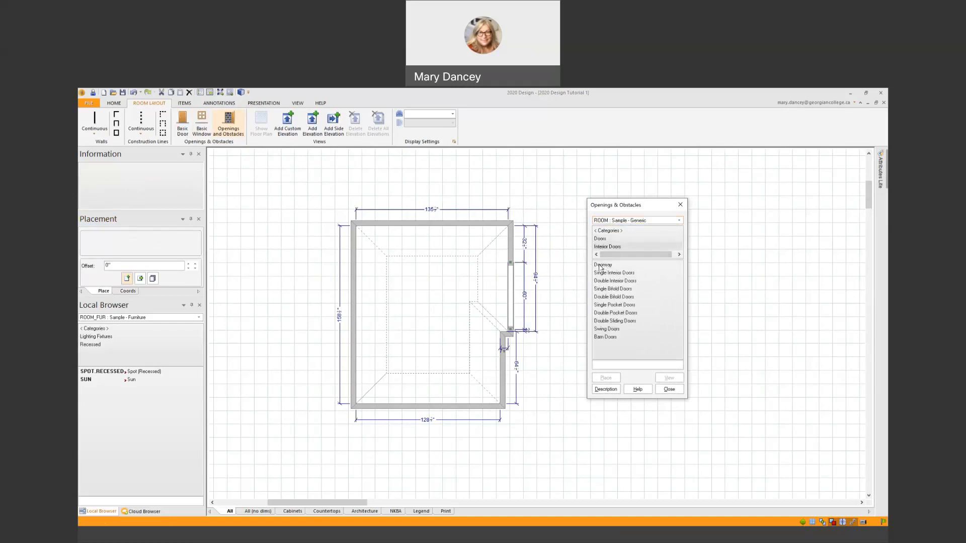
left_click(599, 267)
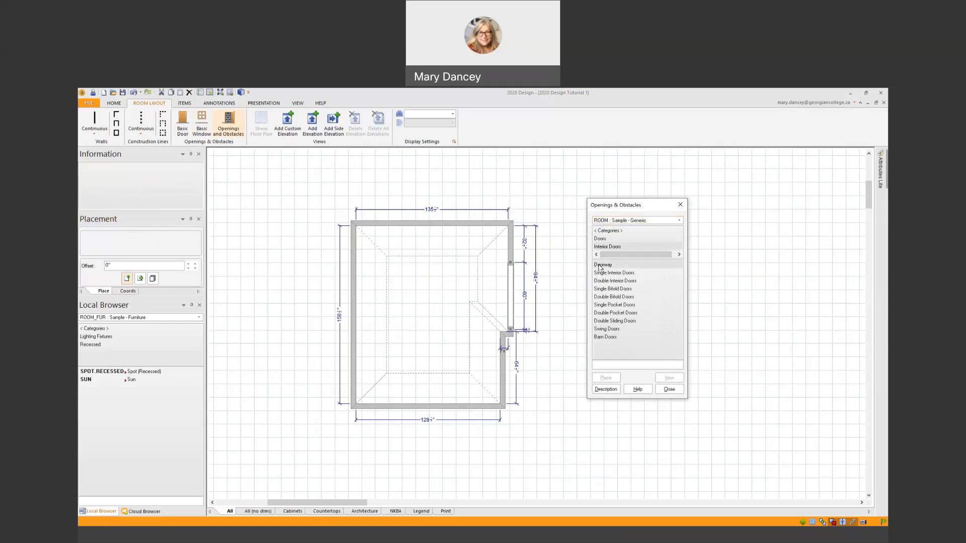
double_click(600, 267)
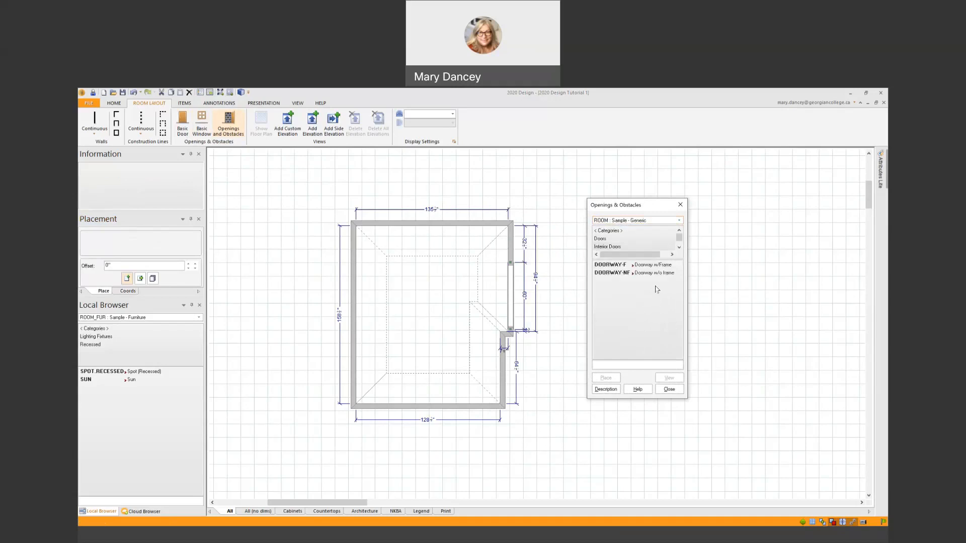
left_click(645, 274)
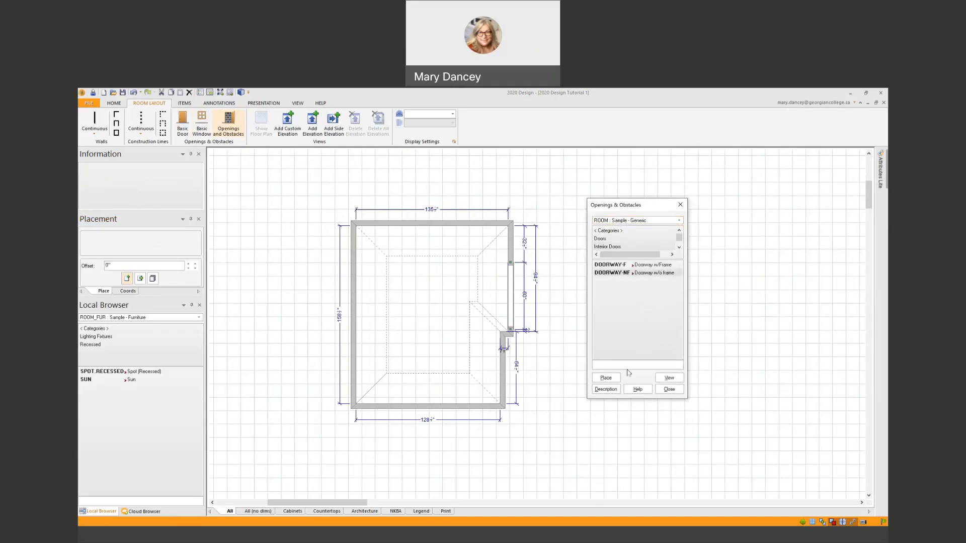
- Place the frameless doorway in the lower wall with a width of 36", about 28" from the wall's left end
left_click(607, 377)
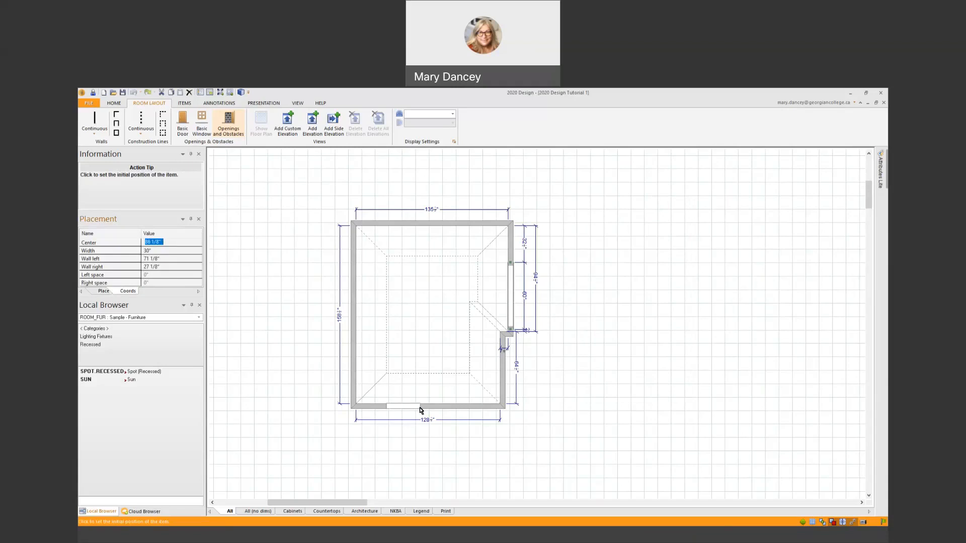
key("Tab")
type("36")
key("Tab")
key("Tab")
type("2")
key("Return")
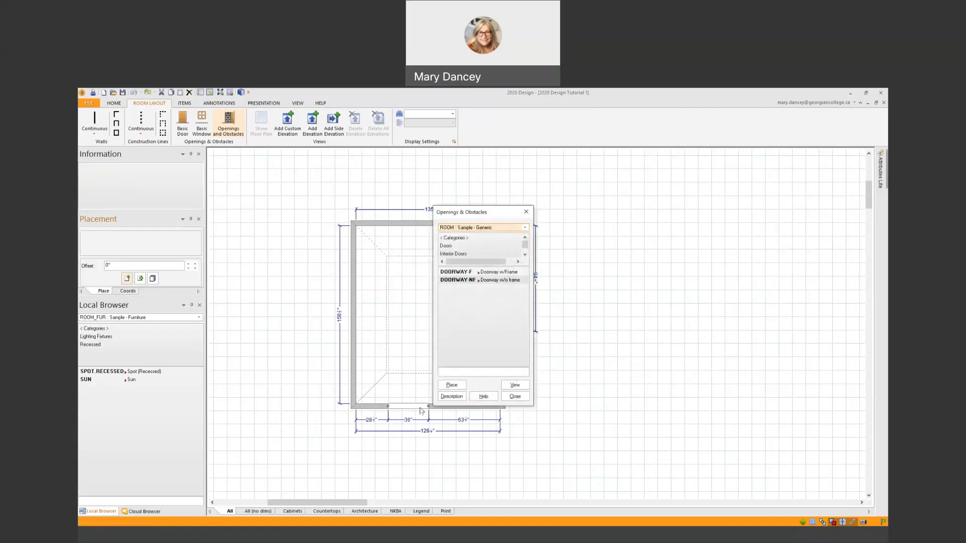
left_click(518, 397)
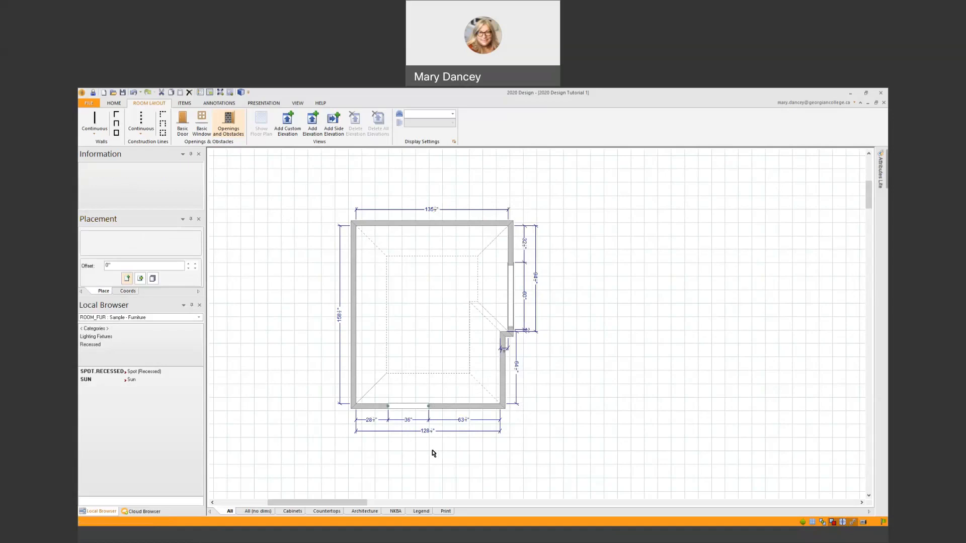
left_click(565, 416)
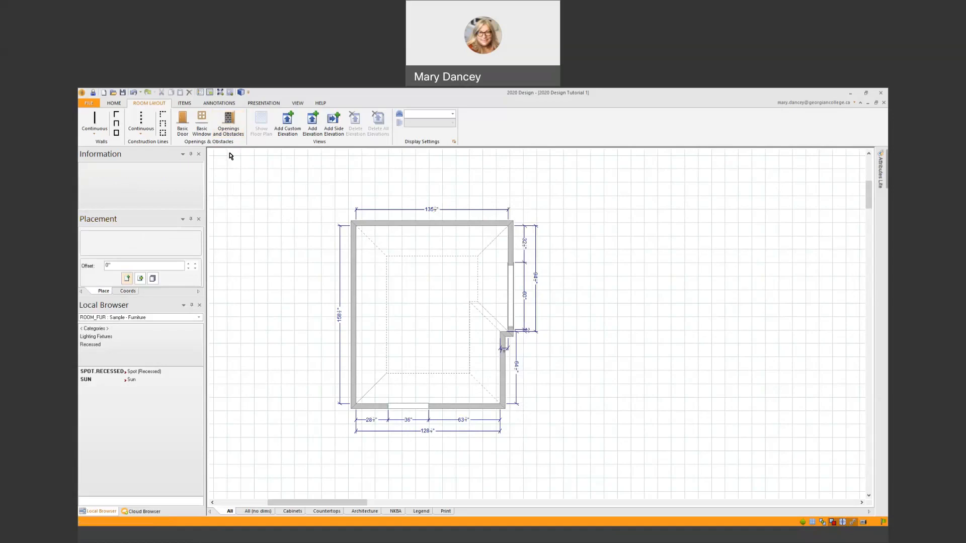
- Find the PVC White hung window (WIN.HUN.WH) in the openings and obstacles catalog and choose it for placement
left_click(229, 122)
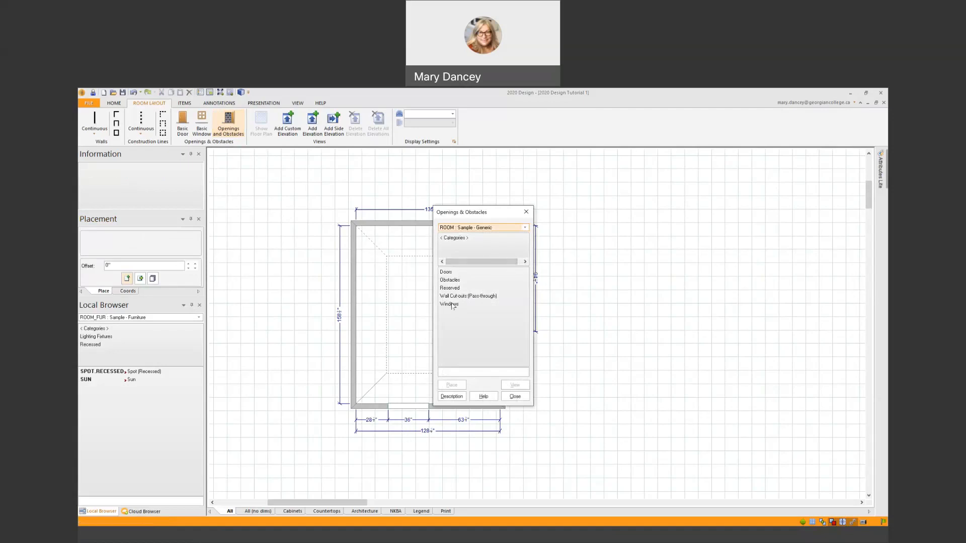
double_click(450, 304)
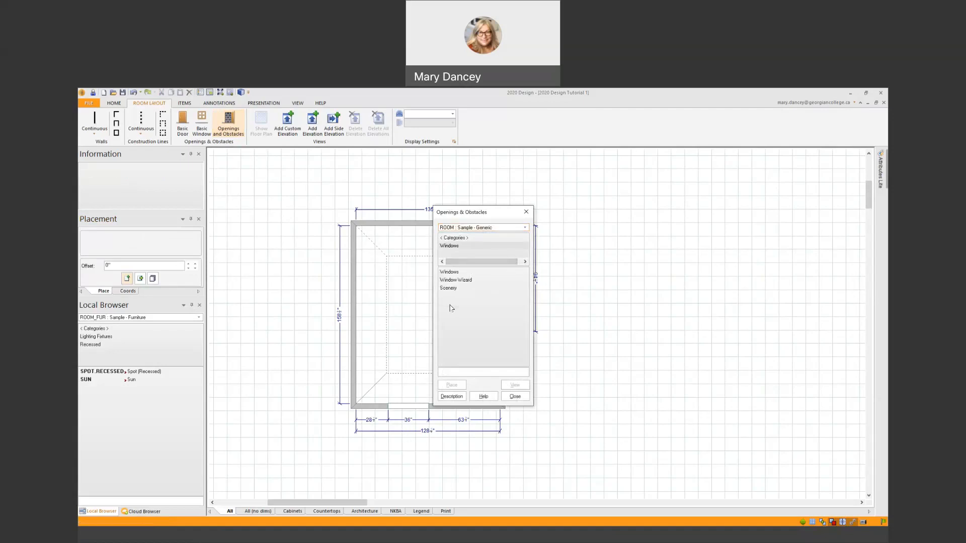
double_click(451, 272)
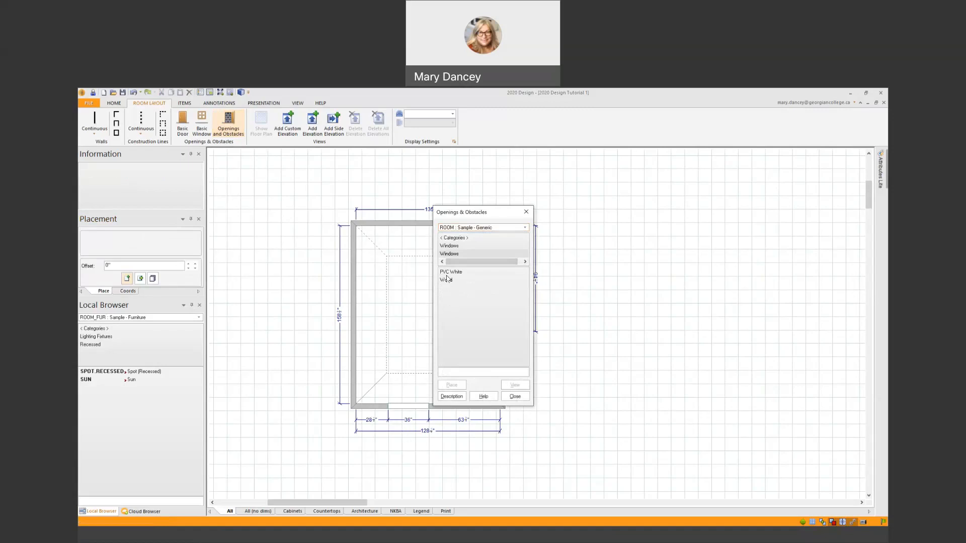
double_click(445, 274)
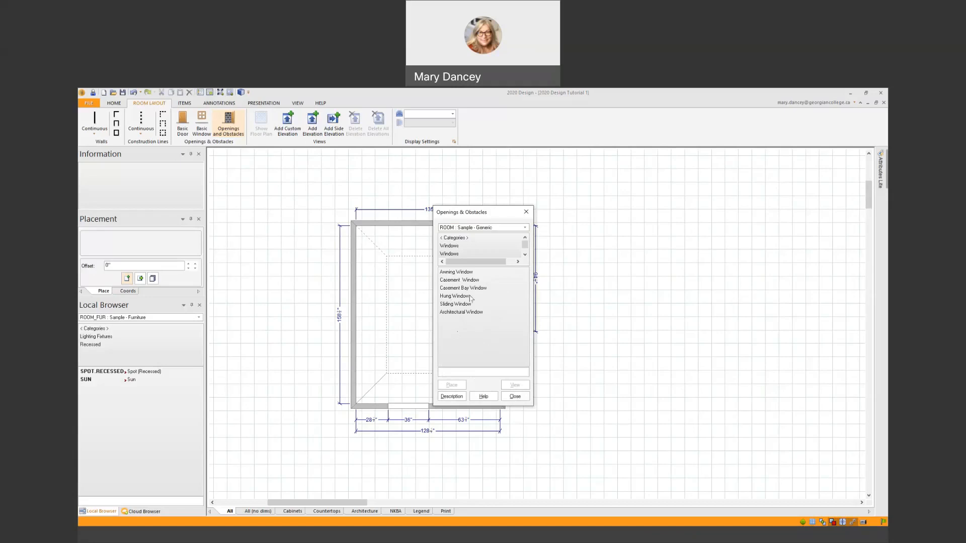
double_click(443, 297)
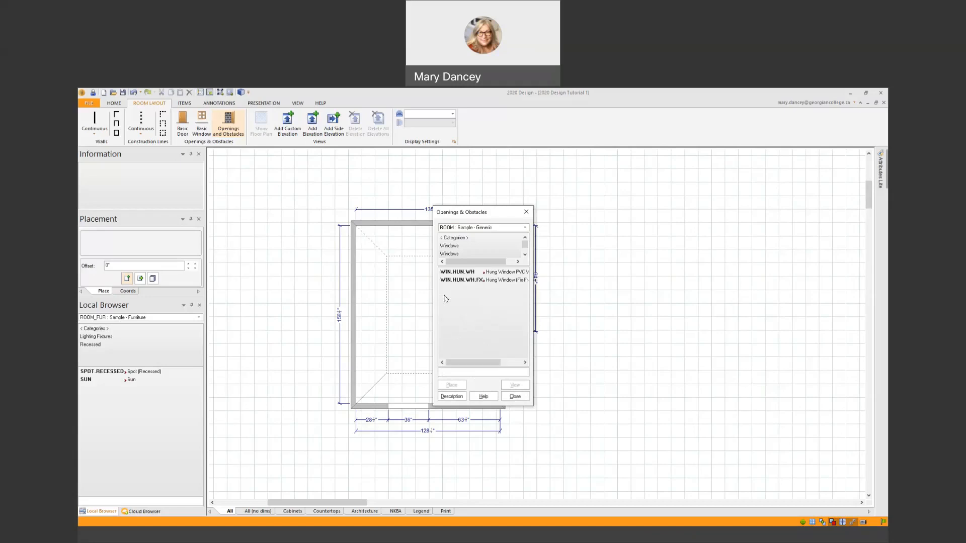
double_click(460, 272)
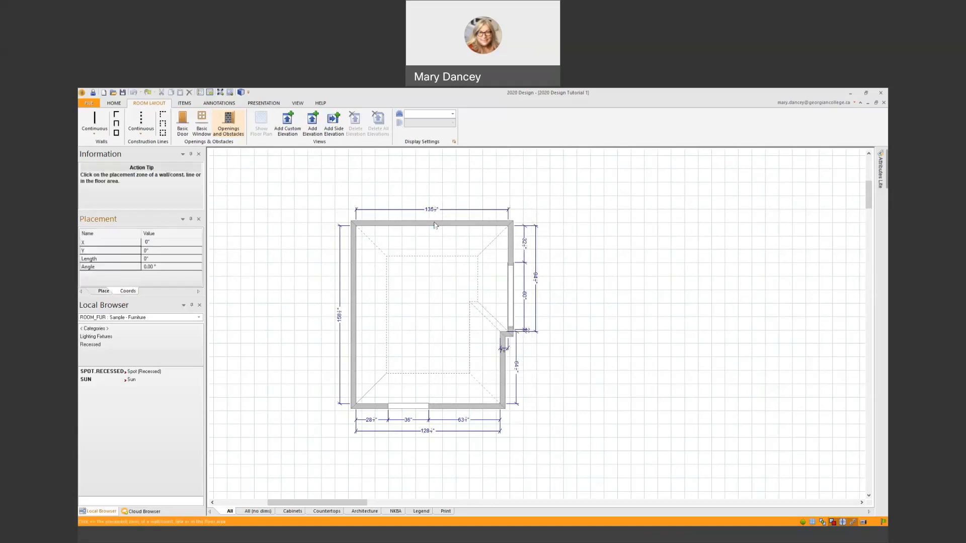
- Start placing the hung window on the upper wall with a height of 36"
left_click(435, 225)
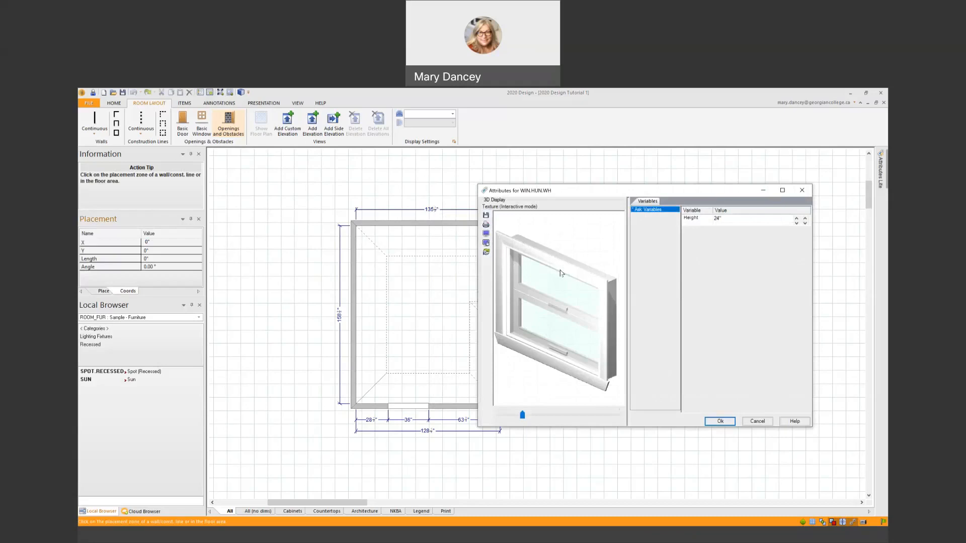
mouse_move(563, 272)
left_mouse_down()
mouse_move(571, 255)
mouse_move(525, 250)
mouse_move(581, 254)
mouse_move(561, 268)
mouse_move(578, 257)
mouse_move(572, 265)
left_mouse_up()
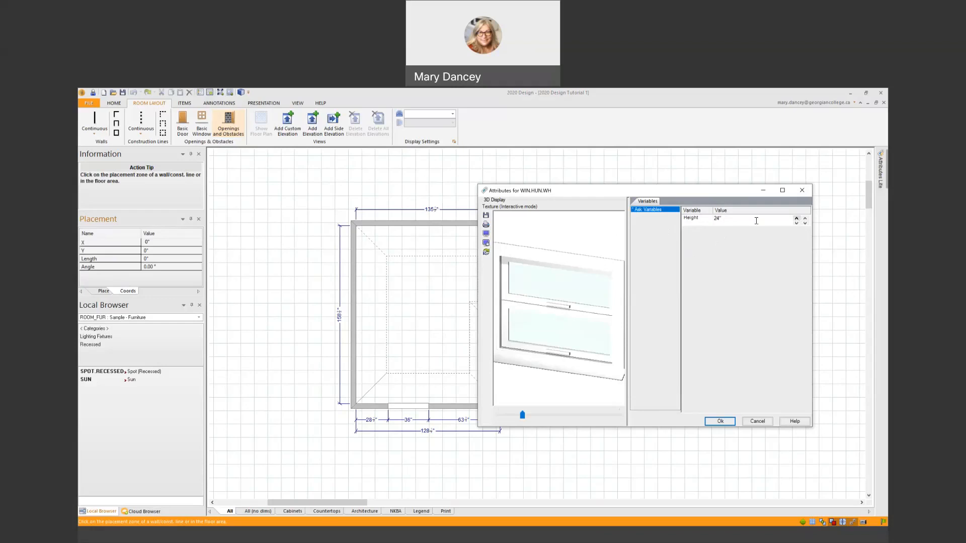
left_click_drag(735, 221, 694, 226)
type("36")
left_click(720, 421)
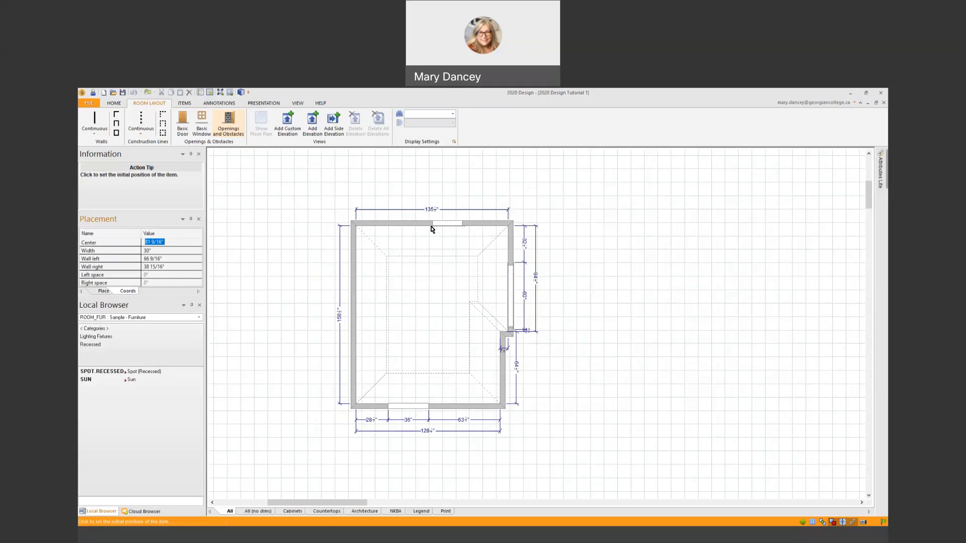
- Set the hung window's width to 53.5" and place it 30" from the right end of the upper wall
key("Tab")
type("5")
type("3.5")
key("Tab")
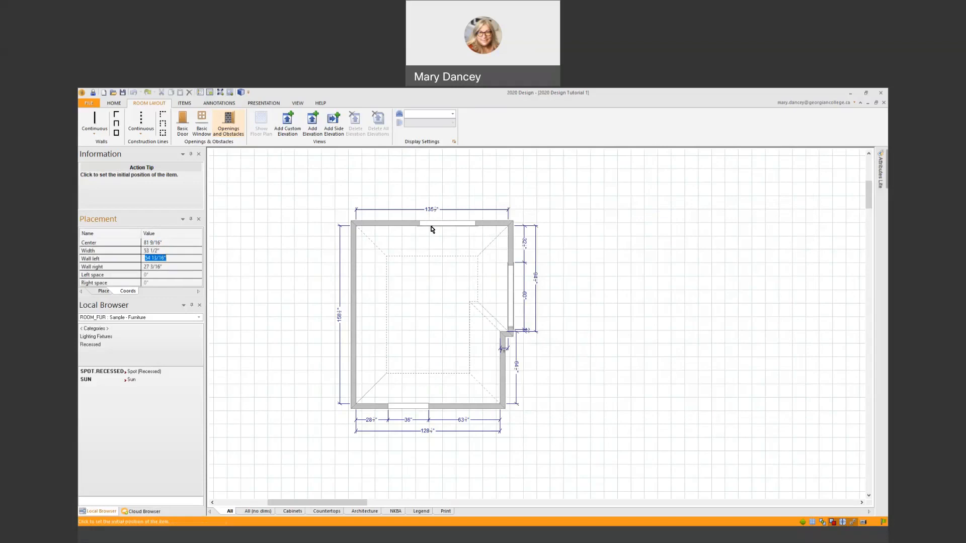
key("Tab")
type("30")
key("Return")
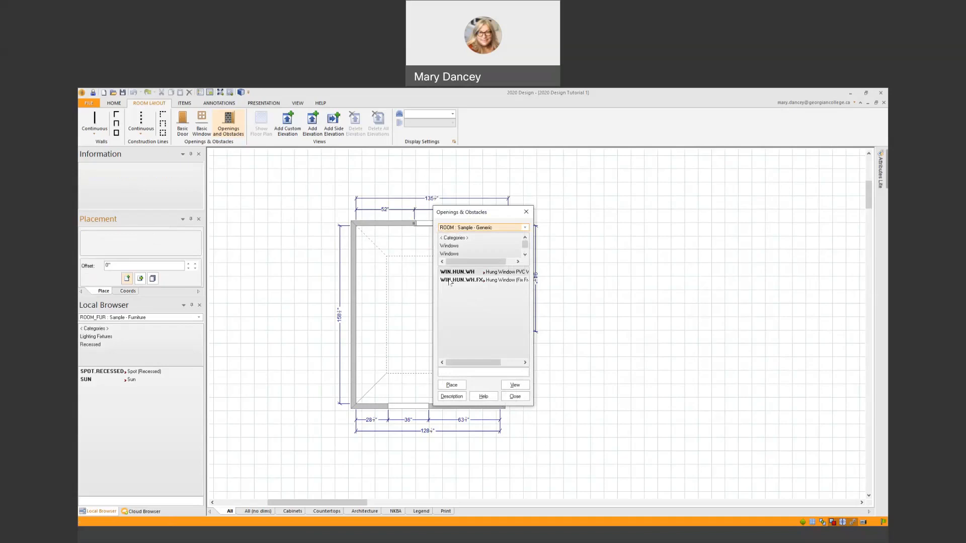
left_click(526, 212)
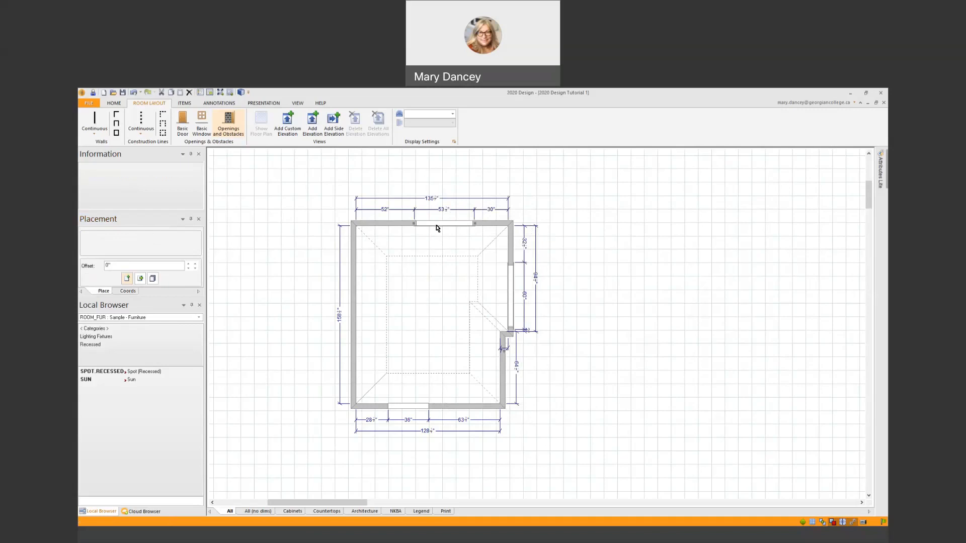
- Set the hung window's up-down position to 45" in its attributes
left_click(437, 227)
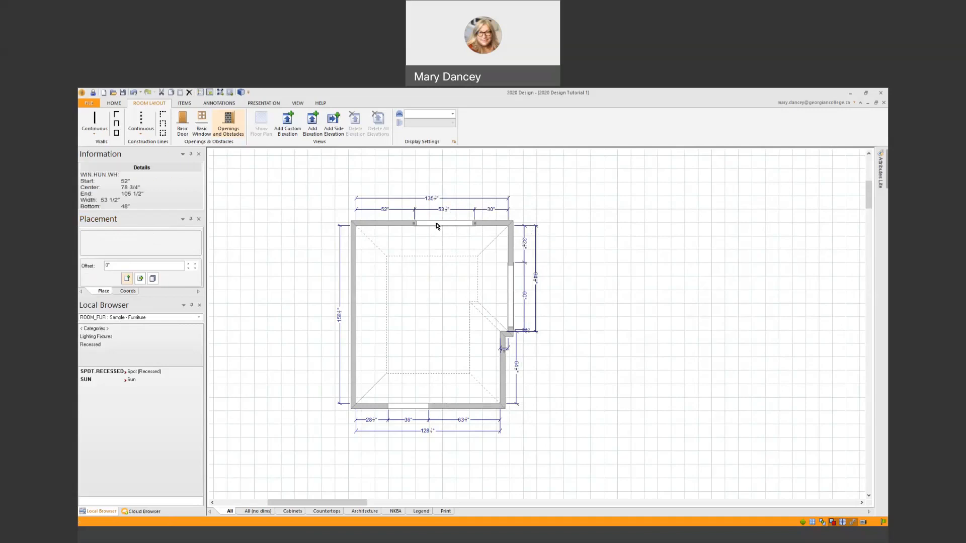
right_click(437, 227)
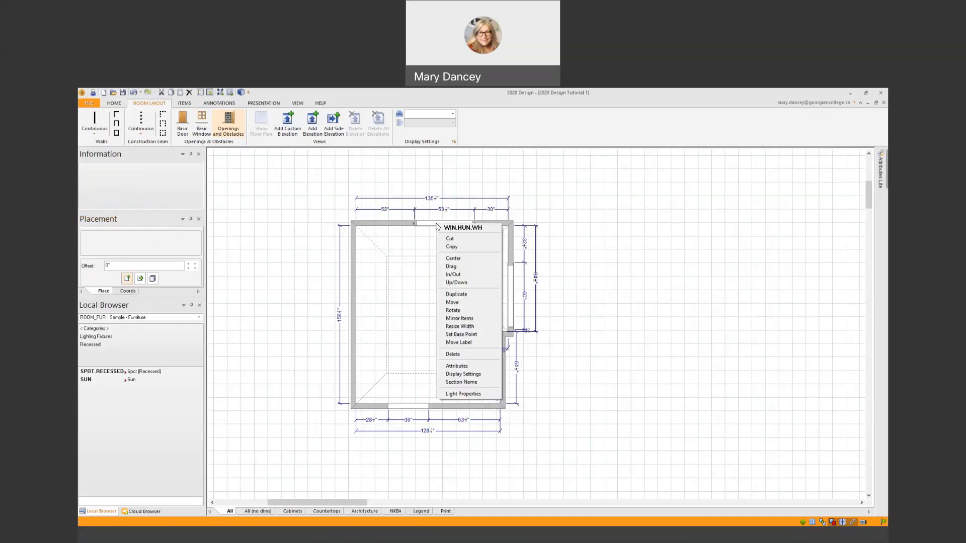
left_click(453, 367)
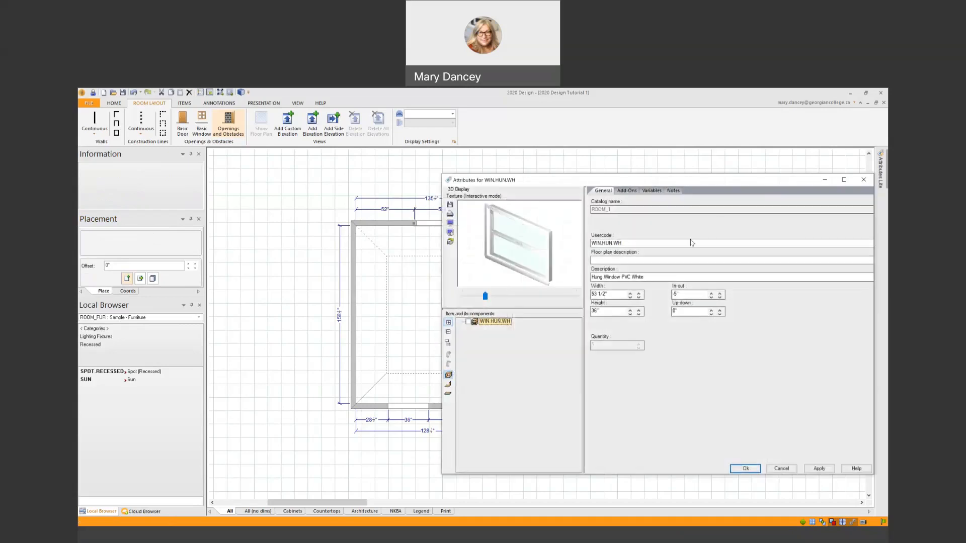
left_click_drag(776, 183, 756, 172)
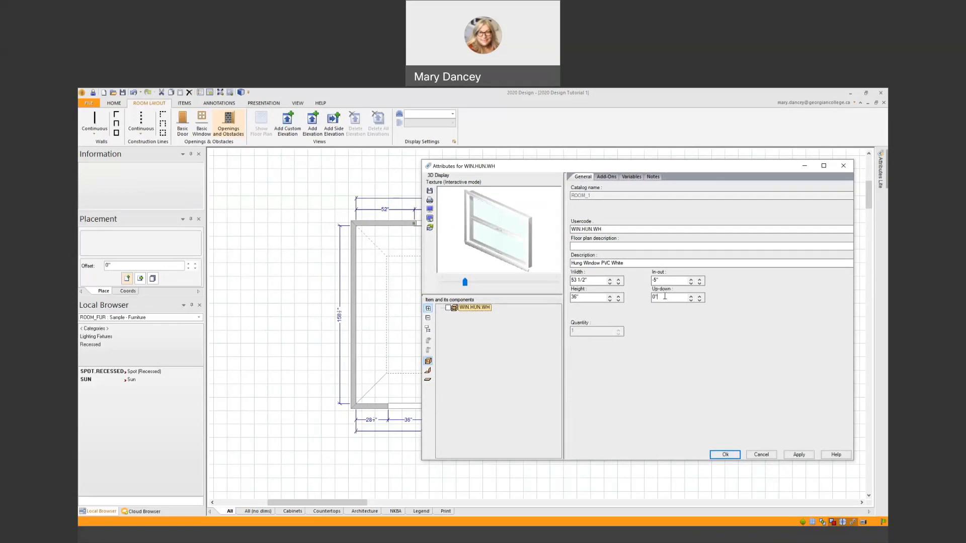
double_click(664, 296)
type("45")
left_click(727, 454)
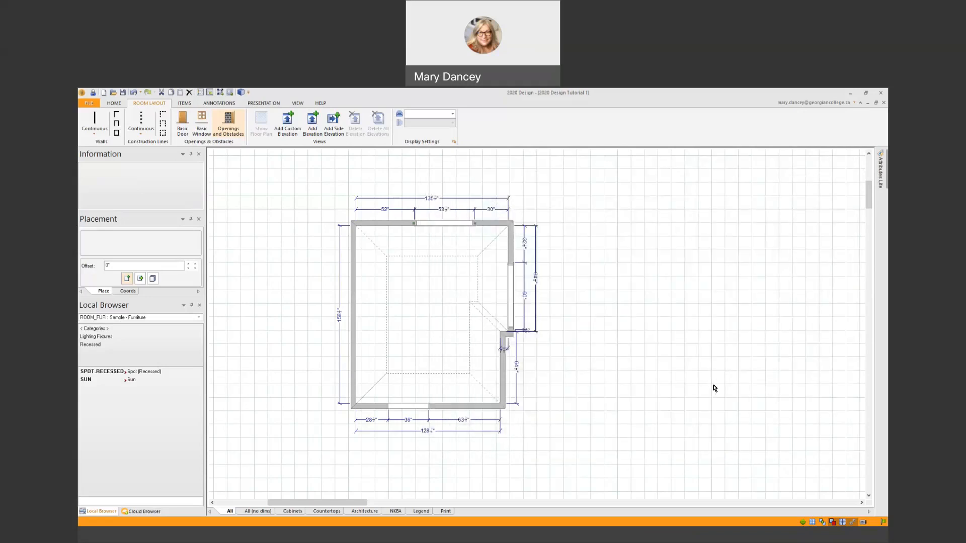
- Set the White Patio Door's height to 84" in its attributes
left_click(512, 279)
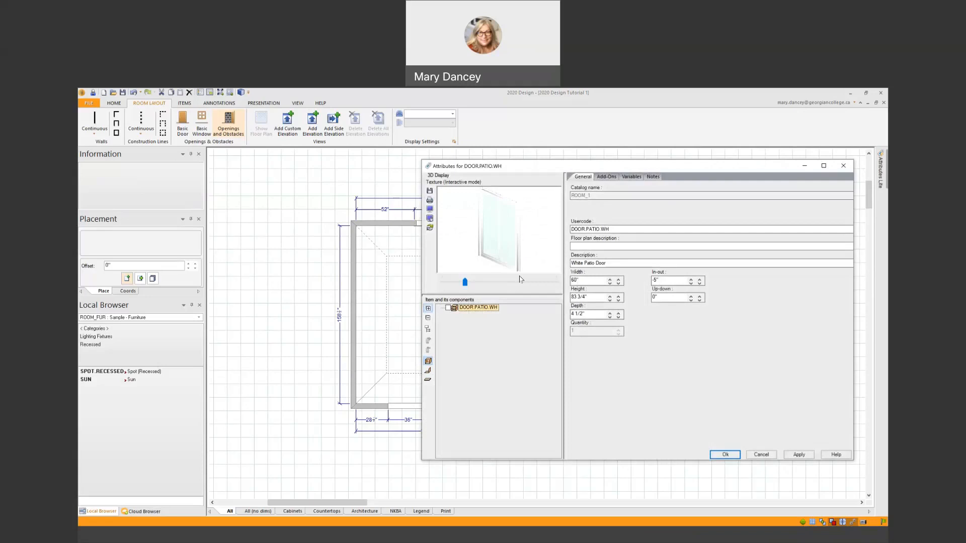
left_click_drag(595, 297, 561, 302)
type("84")
left_click(725, 455)
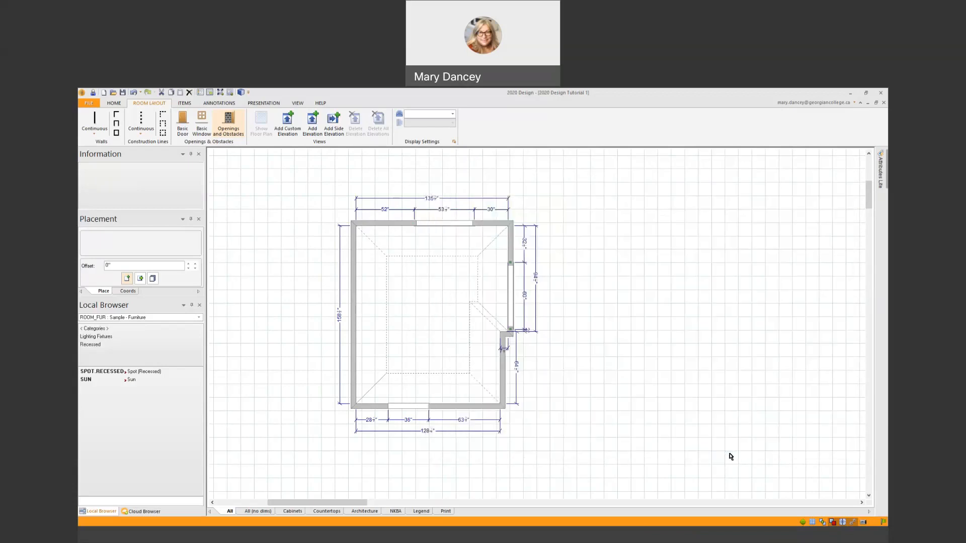
- Set the height of the frameless doorway in the lower wall to 84"
left_click(404, 406)
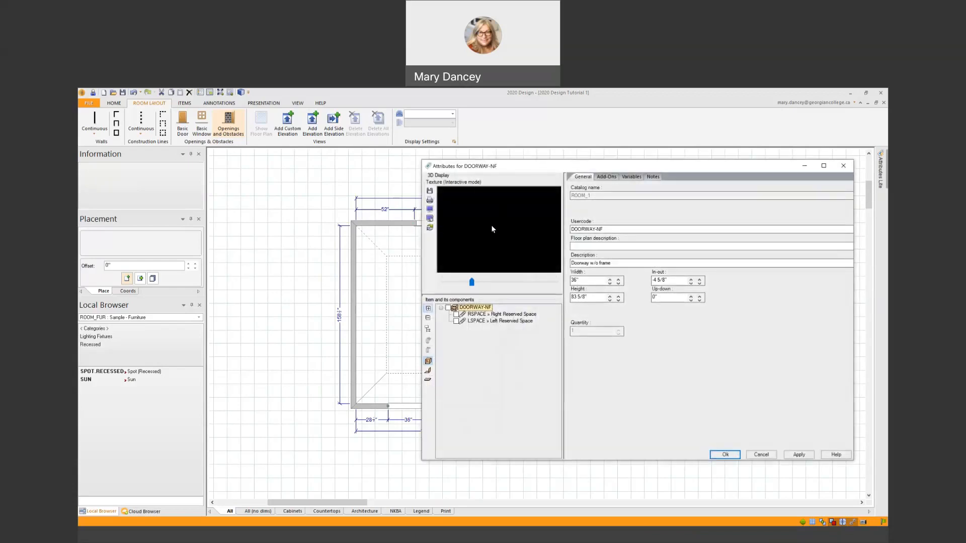
left_click(610, 299)
type("84")
left_click(723, 456)
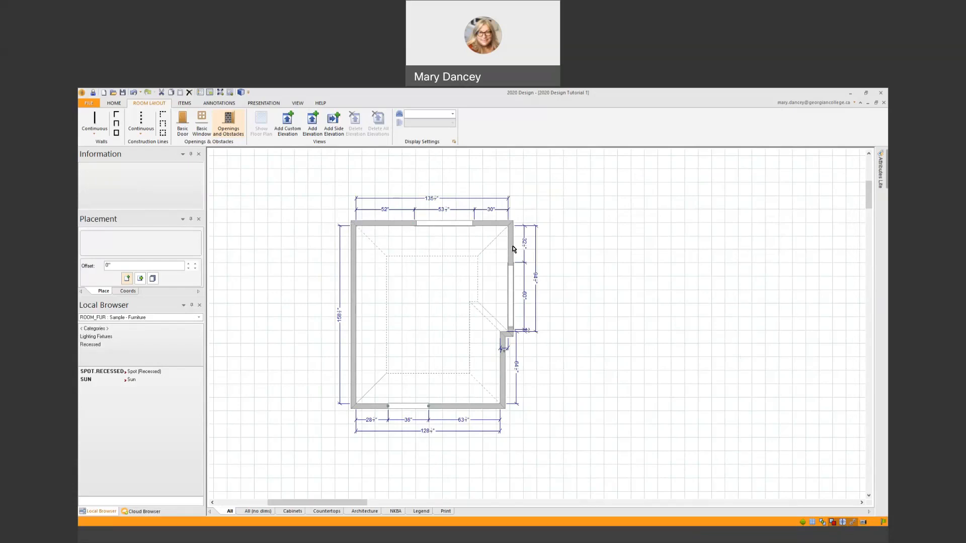
- Deselect the doorway and save the design
mouse_move(513, 335)
left_click(399, 453)
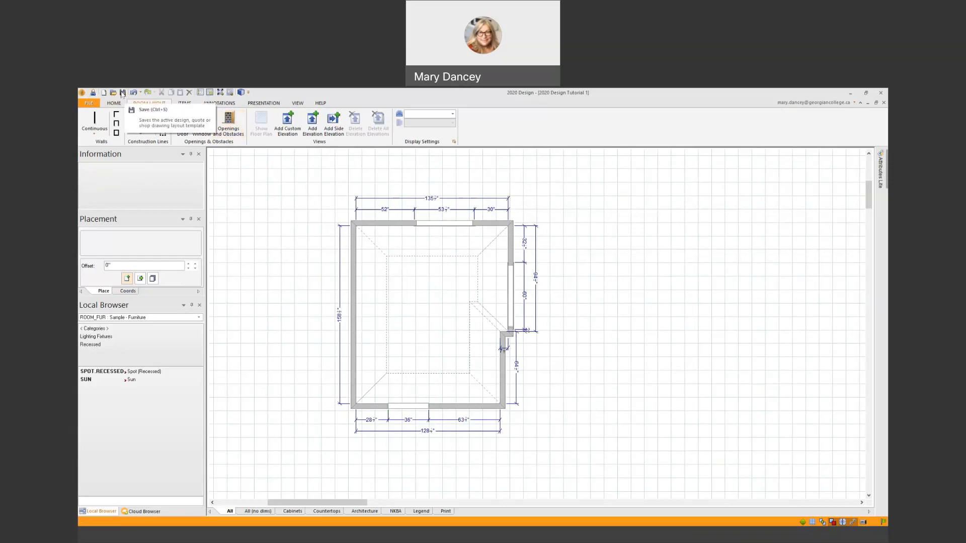
left_click(122, 94)
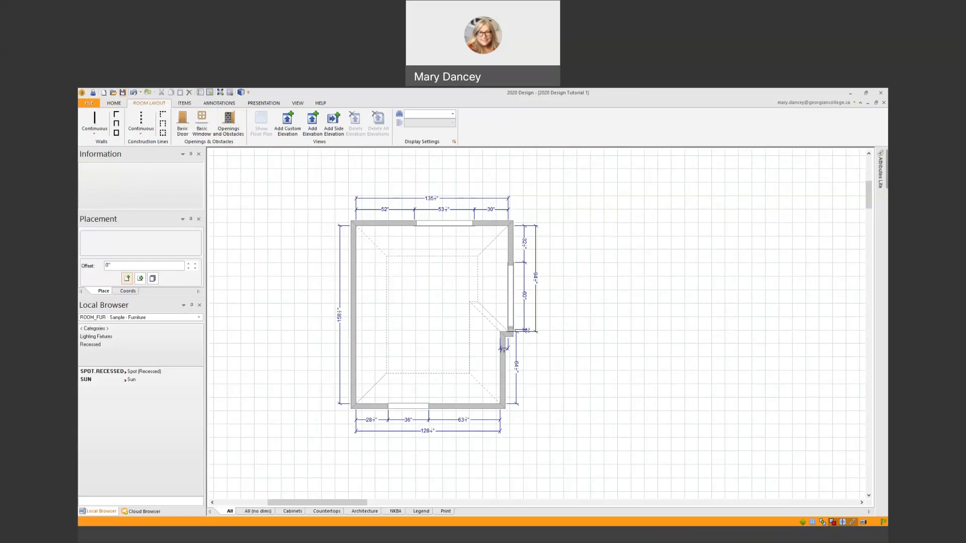